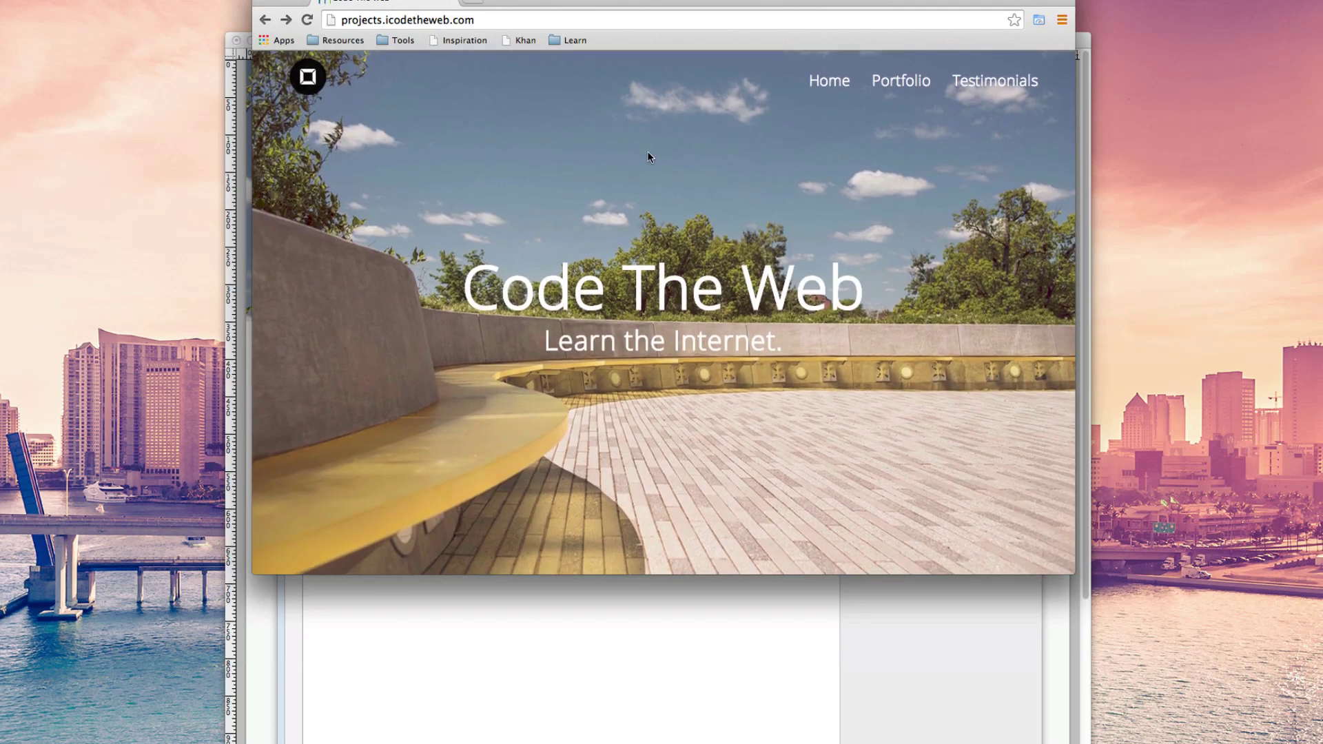
- Open portfolio.html from the Portfolio link in the Code The Web navigation bar
{"action": "left_click", "coordinate": [878, 81]}
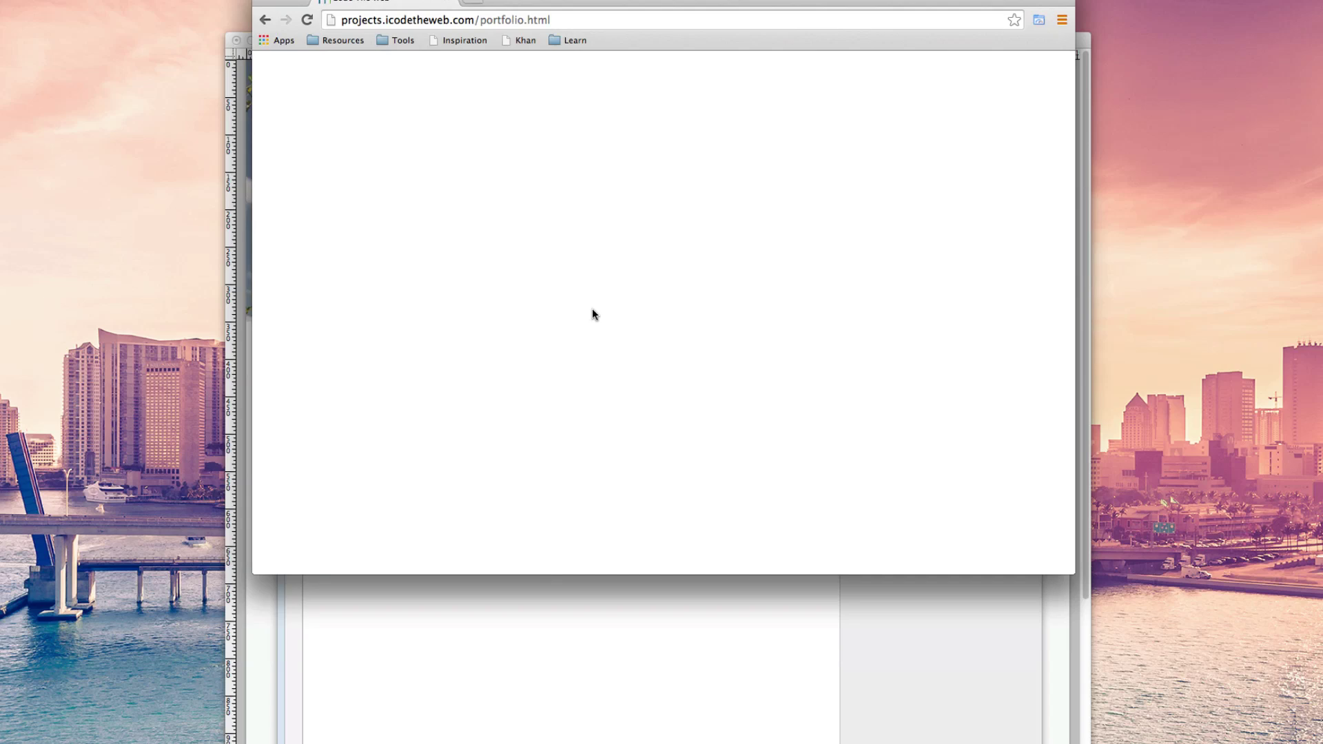
{"action": "key", "text": "super+Tab"}
{"action": "key", "text": "super+Tab"}
{"action": "key", "text": "super+Tab"}
{"action": "key", "text": "super+Tab"}
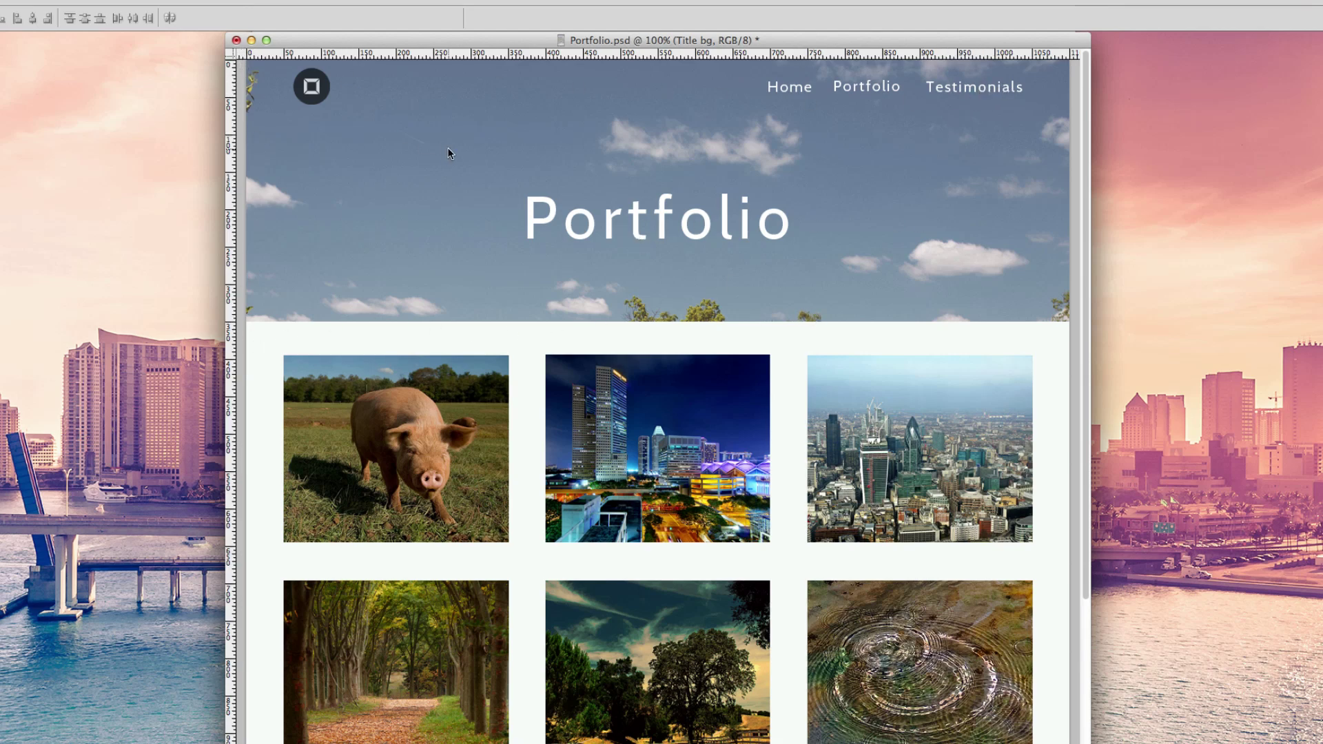
{"action": "key", "text": "super+Tab"}
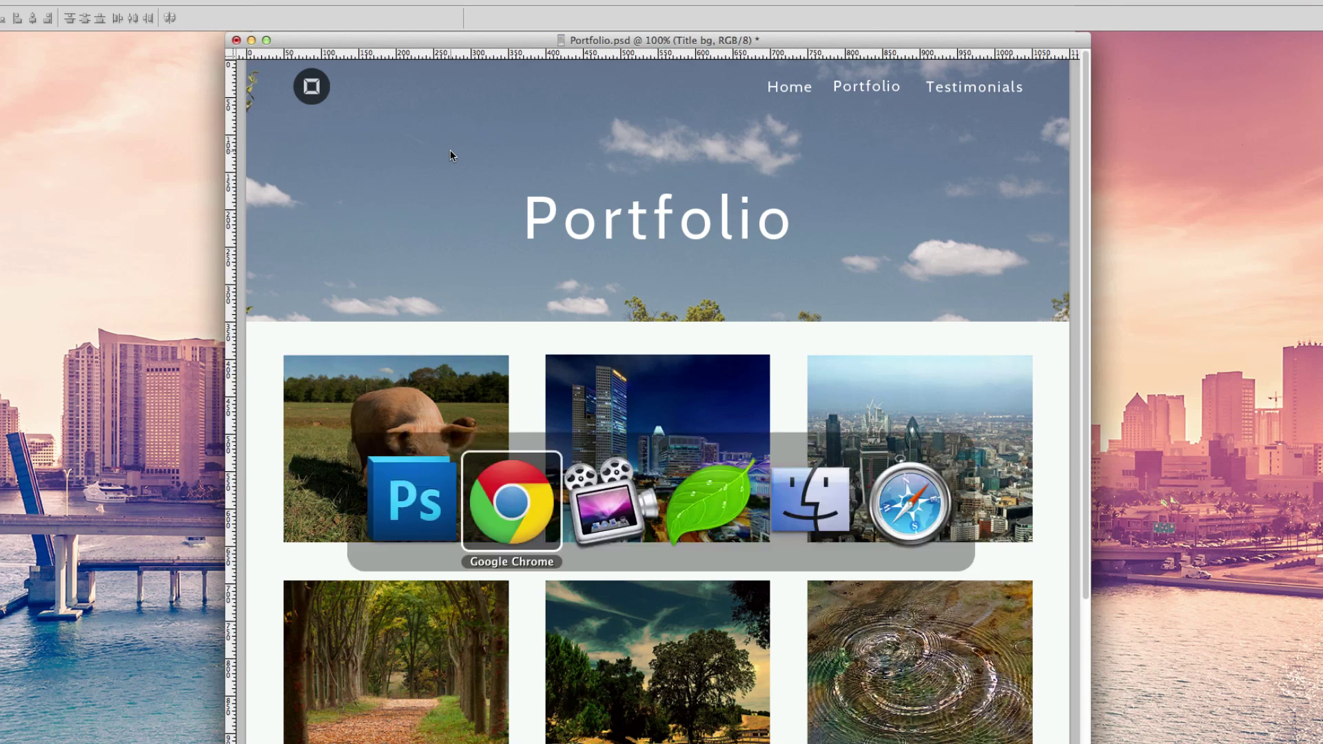
{"action": "key", "text": "super+Tab"}
{"action": "key", "text": "super+Tab"}
{"action": "key", "text": "super+Tab"}
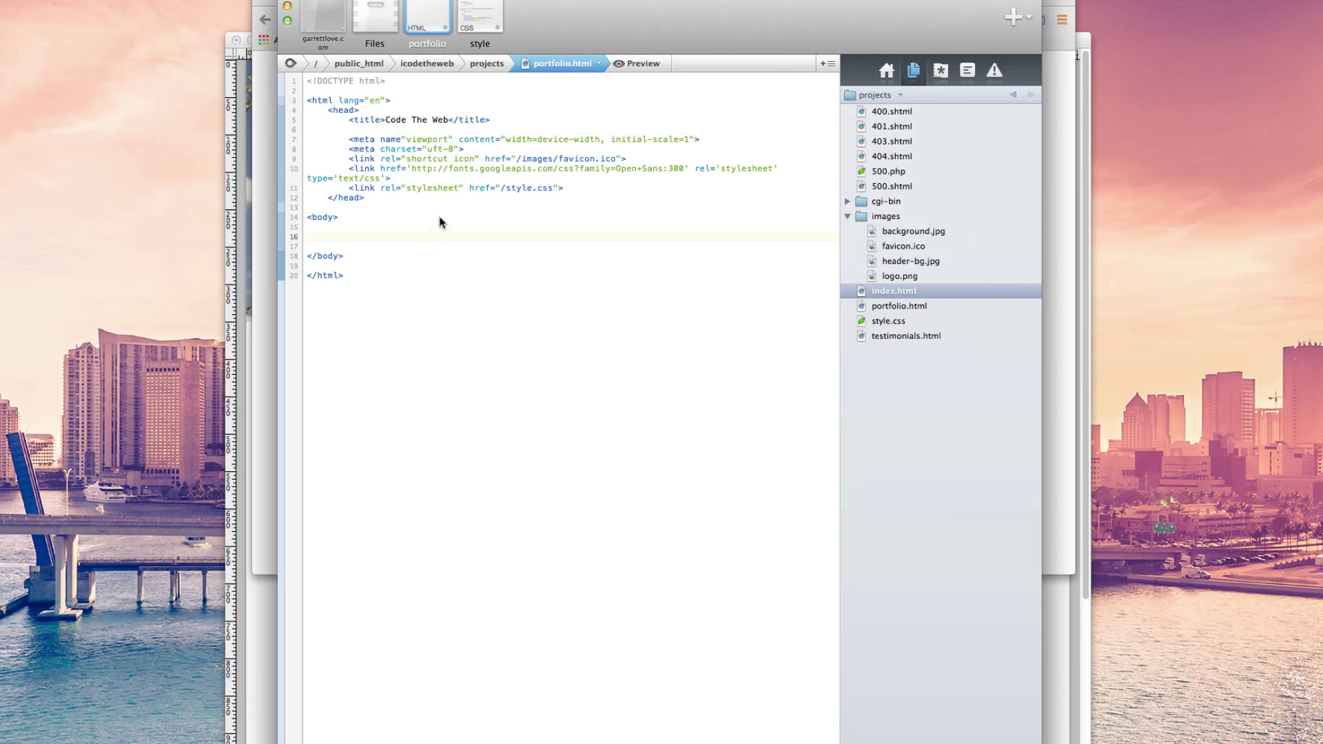
{"action": "type", "text": "<div"}
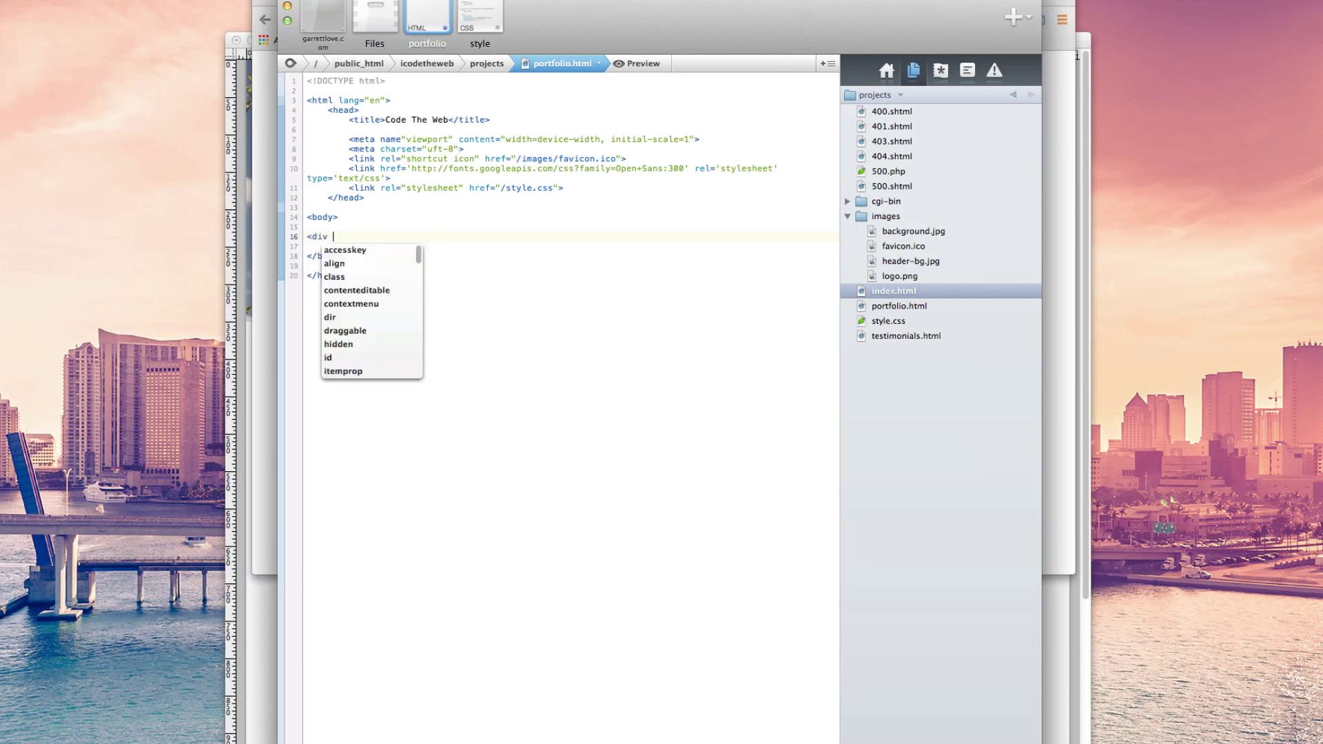
- Fix the half-typed tag and add <div id="head"></div> with blank lines inside to the body
{"action": "key", "text": "BackSpace"}
{"action": "key", "text": "BackSpace"}
{"action": "key", "text": "BackSpace"}
{"action": "key", "text": "BackSpace"}
{"action": "key", "text": "BackSpace"}
{"action": "key", "text": "Tab"}
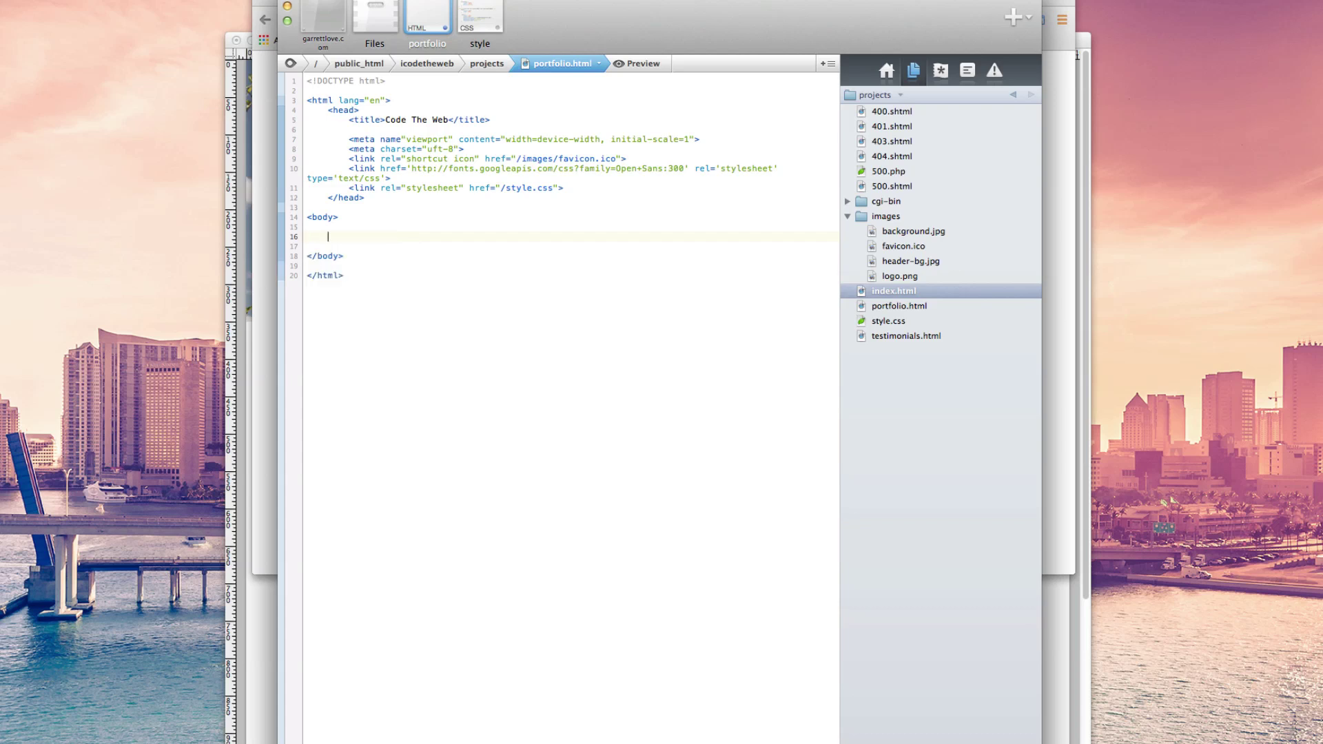
{"action": "type", "text": "<"}
{"action": "type", "text": "div"}
{"action": "type", "text": " id"}
{"action": "type", "text": "="}
{"action": "type", "text": "=\""}
{"action": "type", "text": "head"}
{"action": "type", "text": ">"}
{"action": "key", "text": "Return"}
{"action": "key", "text": "Return"}
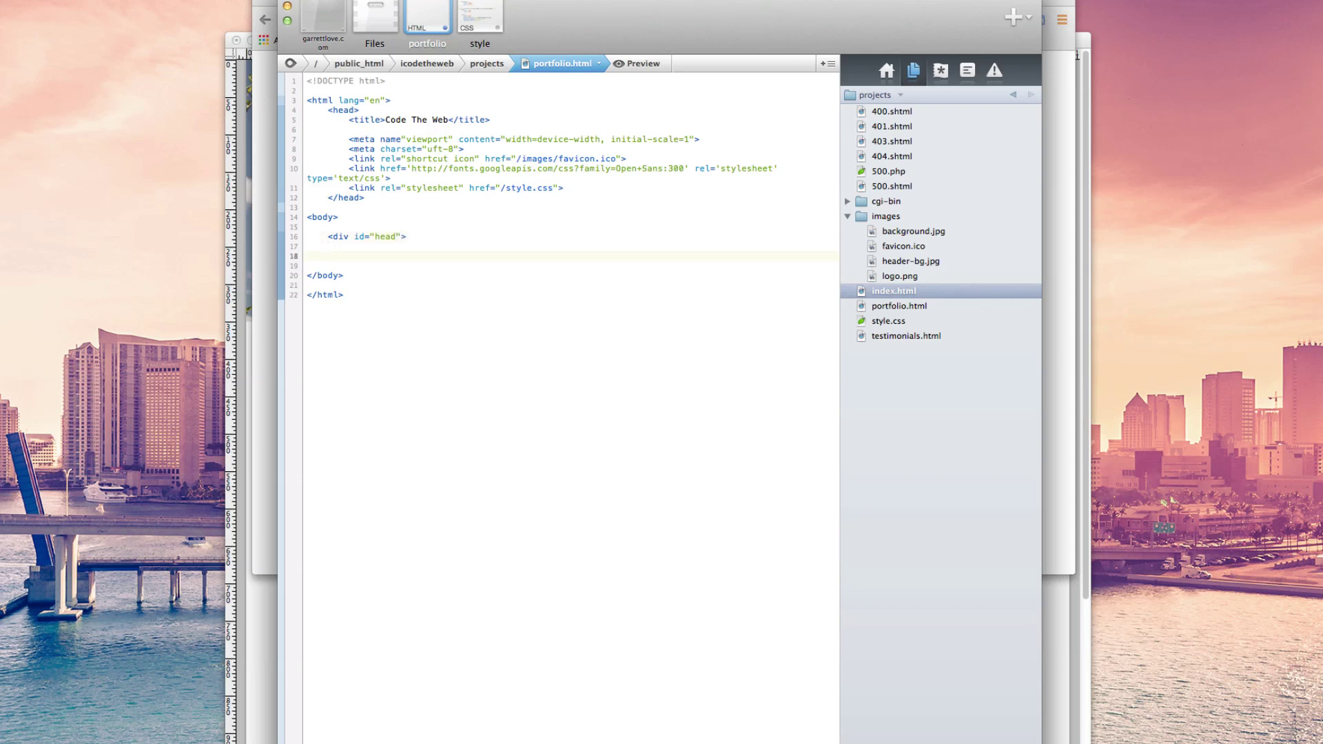
{"action": "type", "text": "</div>"}
{"action": "key", "text": "Return"}
{"action": "key", "text": "Return"}
- Copy the logo and nav header markup from index.html and paste it into portfolio.html's head div
{"action": "key", "text": "Up"}
{"action": "double_click", "coordinate": [937, 291]}
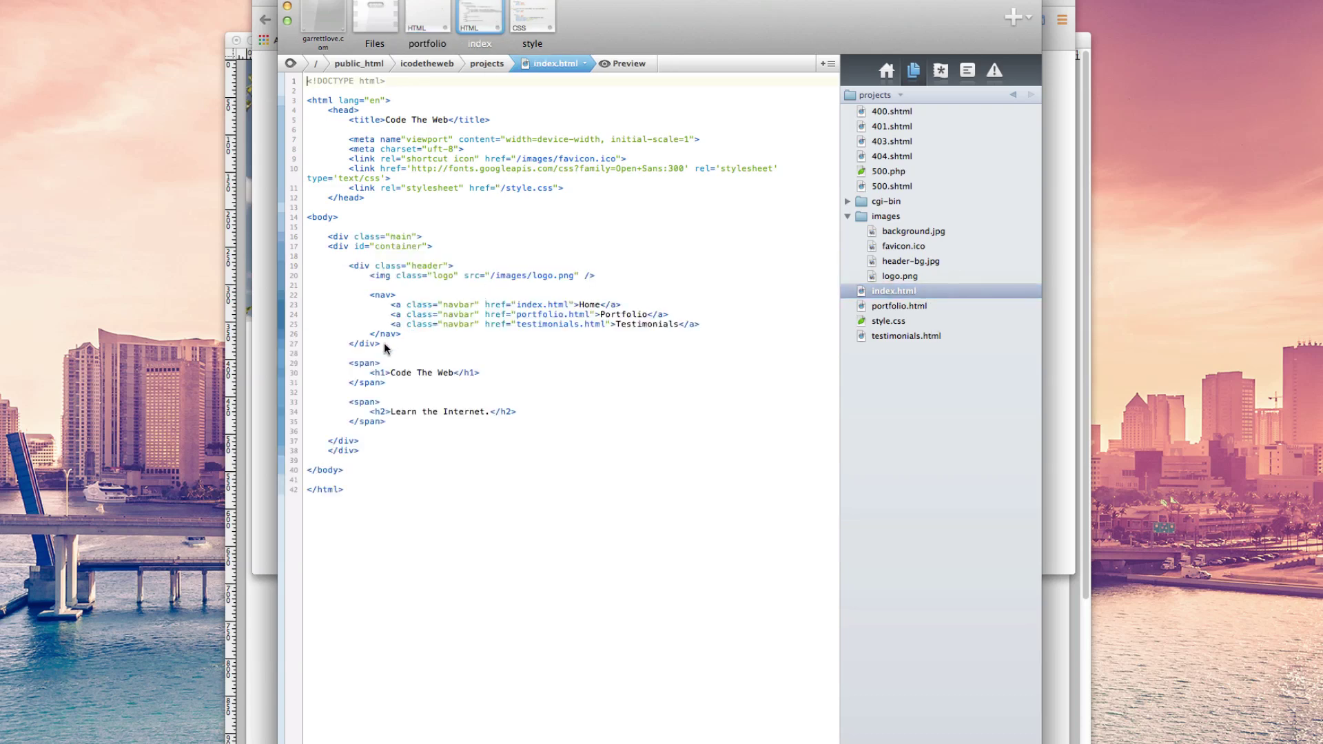
{"action": "left_click_drag", "start_coordinate": [384, 348], "coordinate": [351, 266]}
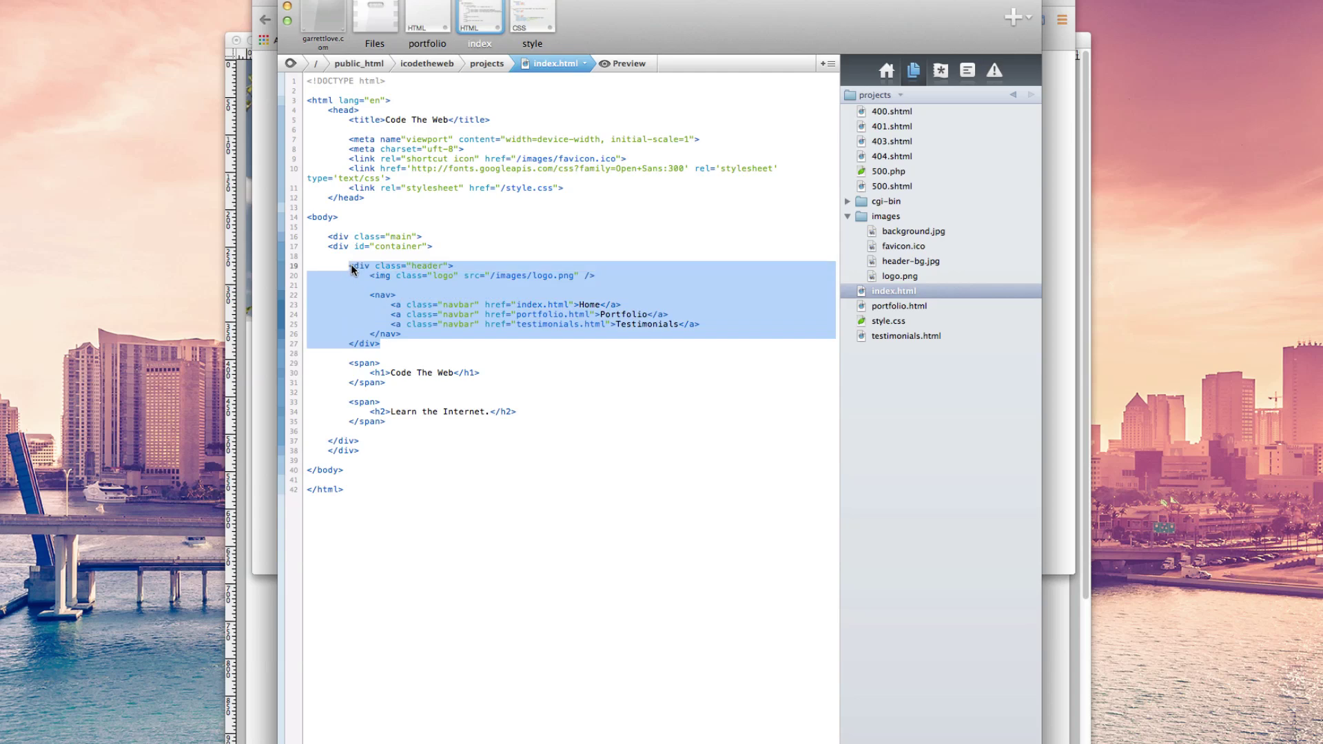
{"action": "left_click", "coordinate": [462, 6]}
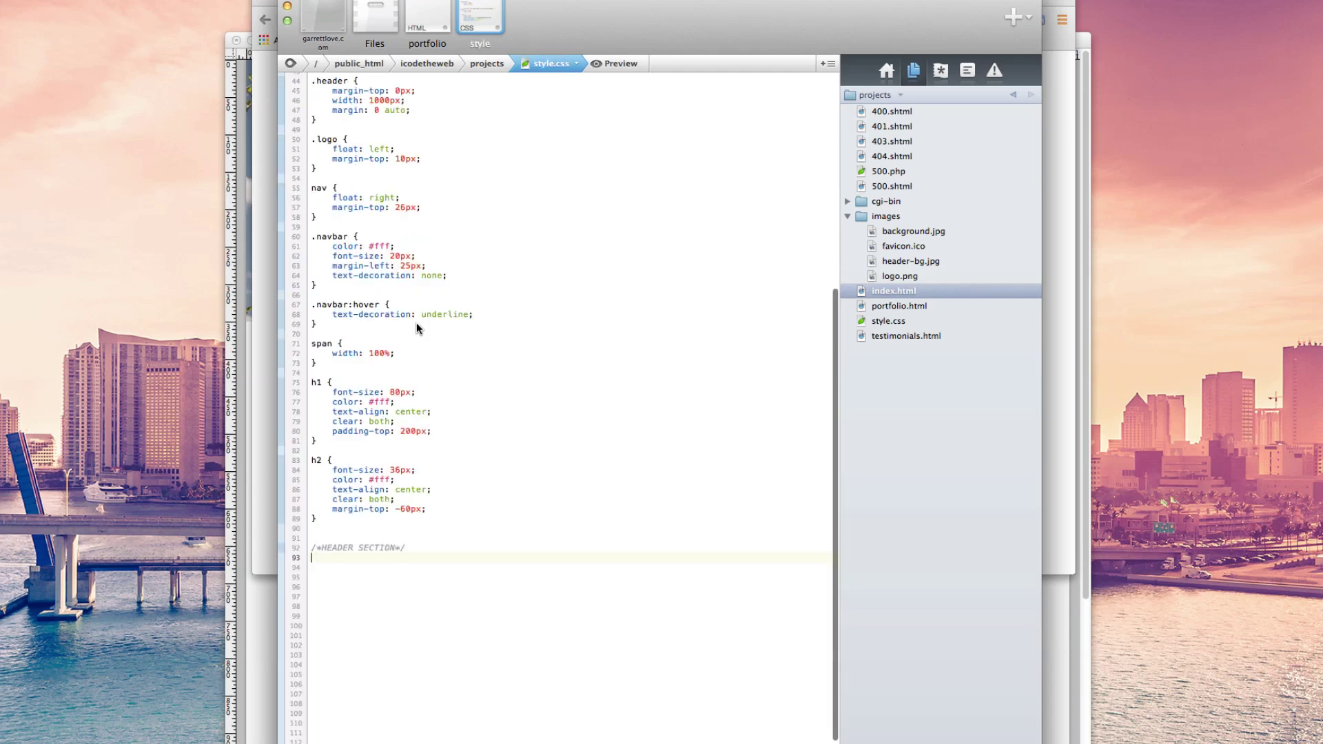
{"action": "left_click", "coordinate": [424, 11]}
{"action": "type", "text": "<div class=\"header\"> \t\t\t<img class=\"logo\" src=\"/images/logo.png\" />  \t\t\t<nav> \t\t\t\t<a class=\"navbar\" href=\"index.html\">Home</a> \t\t\t\t<a class=\"navbar\" href=\"portfolio.html\">Portfolio</a> \t\t\t\t<a class=\"navbar\" href=\"testimonials.html\">Testimonials</a> \t\t\t</nav> \t\t</div>"}
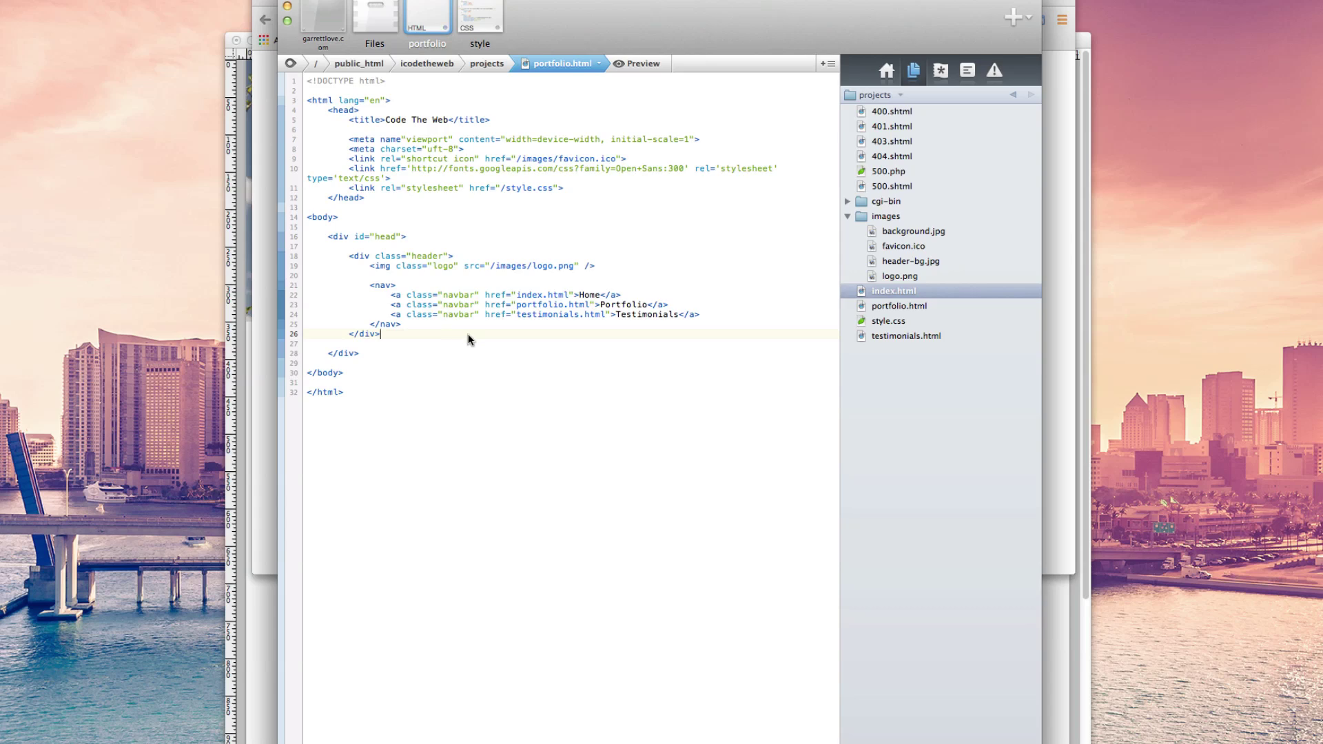
- Add a span below the header block containing an indented <h1></h1> heading
{"action": "key", "text": "Return"}
{"action": "key", "text": "Return"}
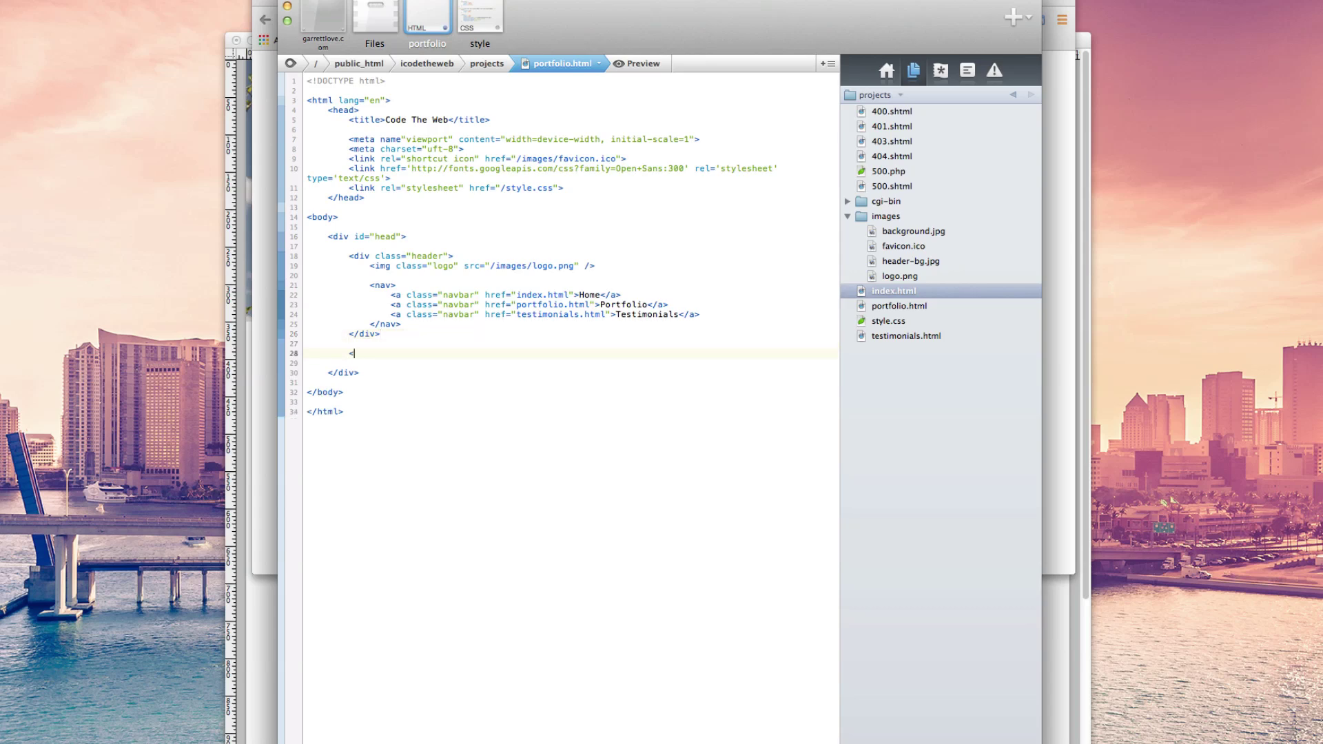
{"action": "type", "text": "<h1"}
{"action": "type", "text": ">"}
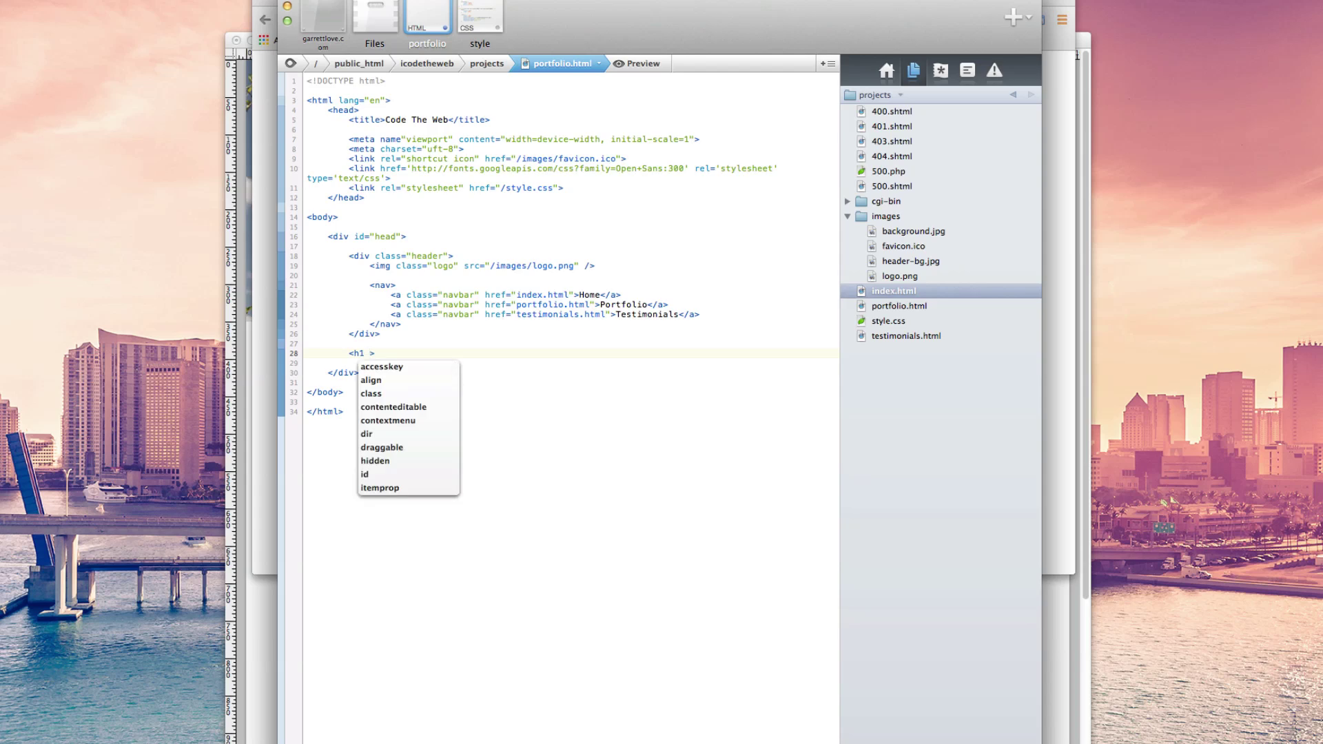
{"action": "key", "text": "BackSpace"}
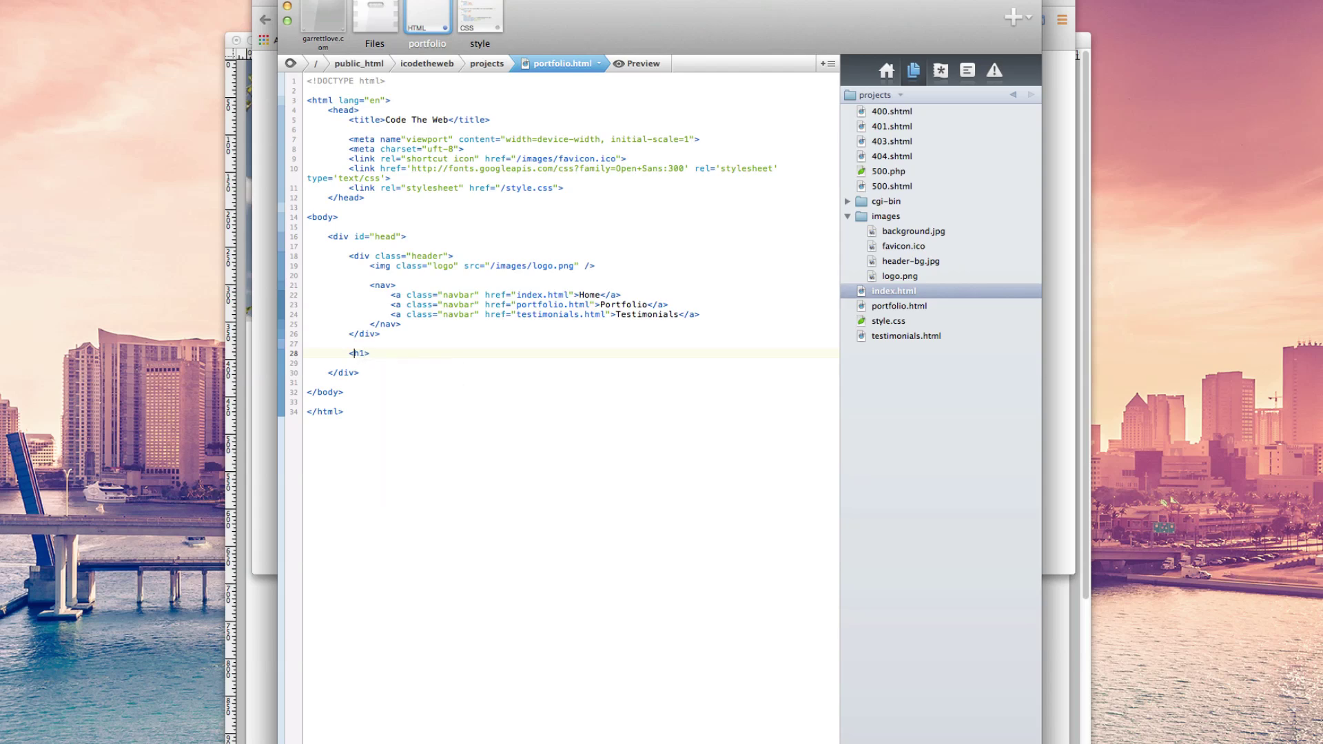
{"action": "left_click", "coordinate": [350, 354]}
{"action": "key", "text": "Return"}
{"action": "type", "text": "<span>"}
{"action": "key", "text": "Down"}
{"action": "key", "text": "Return"}
{"action": "key", "text": "Up"}
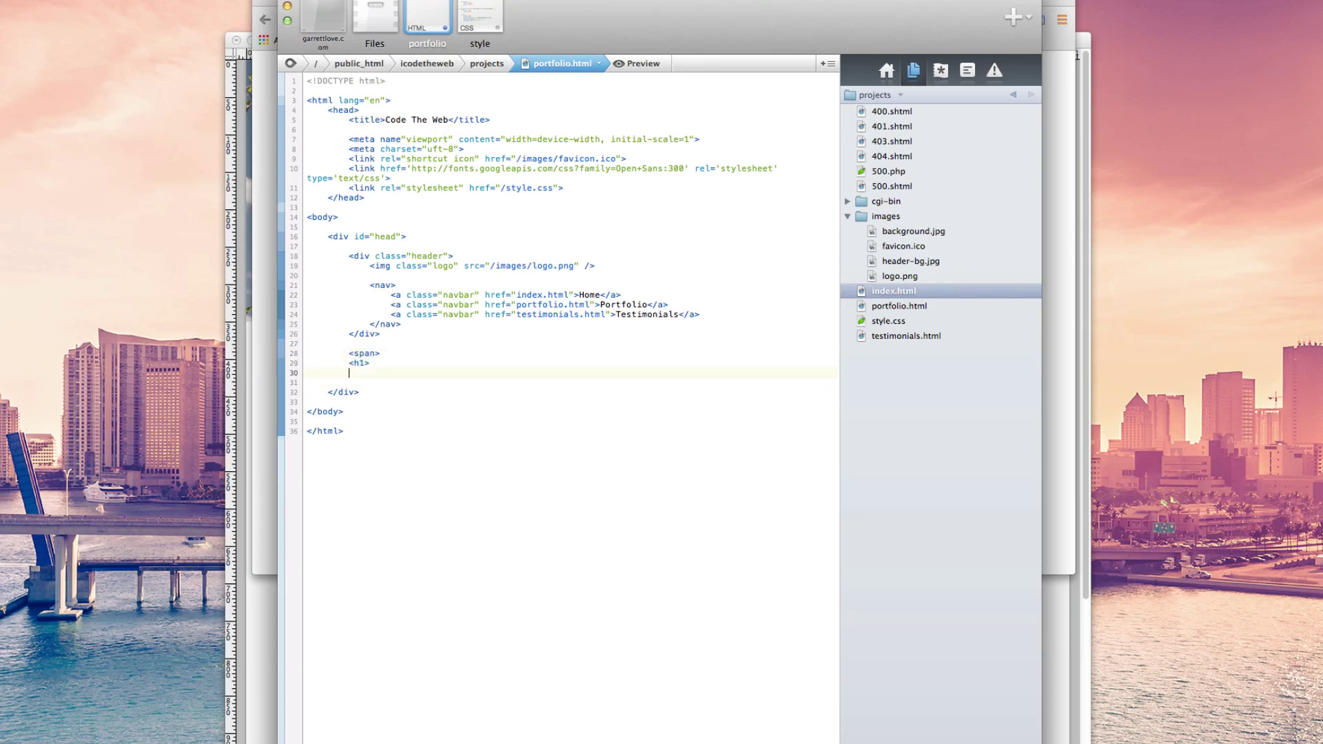
{"action": "type", "text": "</h1>"}
{"action": "key", "text": "Up"}
{"action": "key", "text": "Left"}
{"action": "key", "text": "Tab"}
- Check the still-blank page in Chrome, go back, and return to Coda
{"action": "key", "text": "super+Tab"}
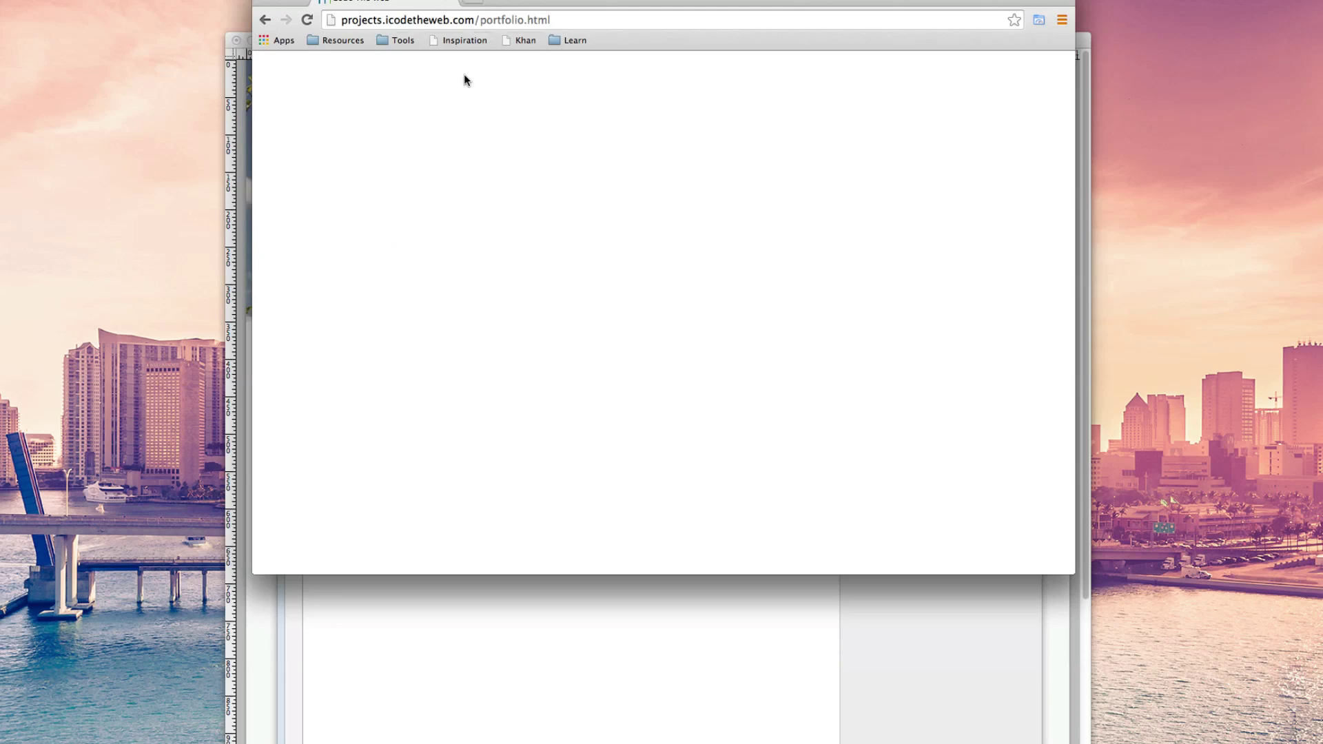
{"action": "key", "text": "super+bracketleft"}
{"action": "scroll", "coordinate": [465, 80], "scroll_direction": "right", "scroll_amount": 5}
{"action": "key", "text": "super+Tab"}
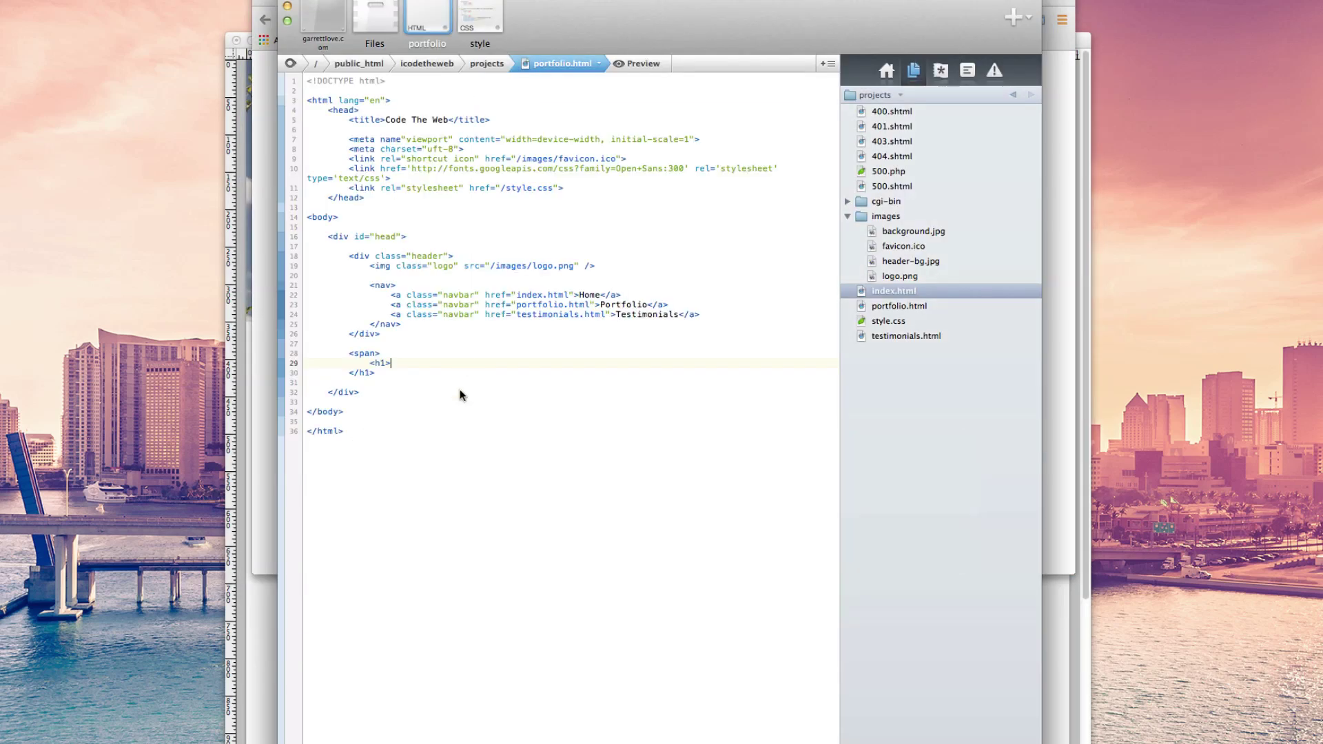
{"action": "type", "text": "</h1>"}
{"action": "type", "text": "Port"}
{"action": "type", "text": "folio"}
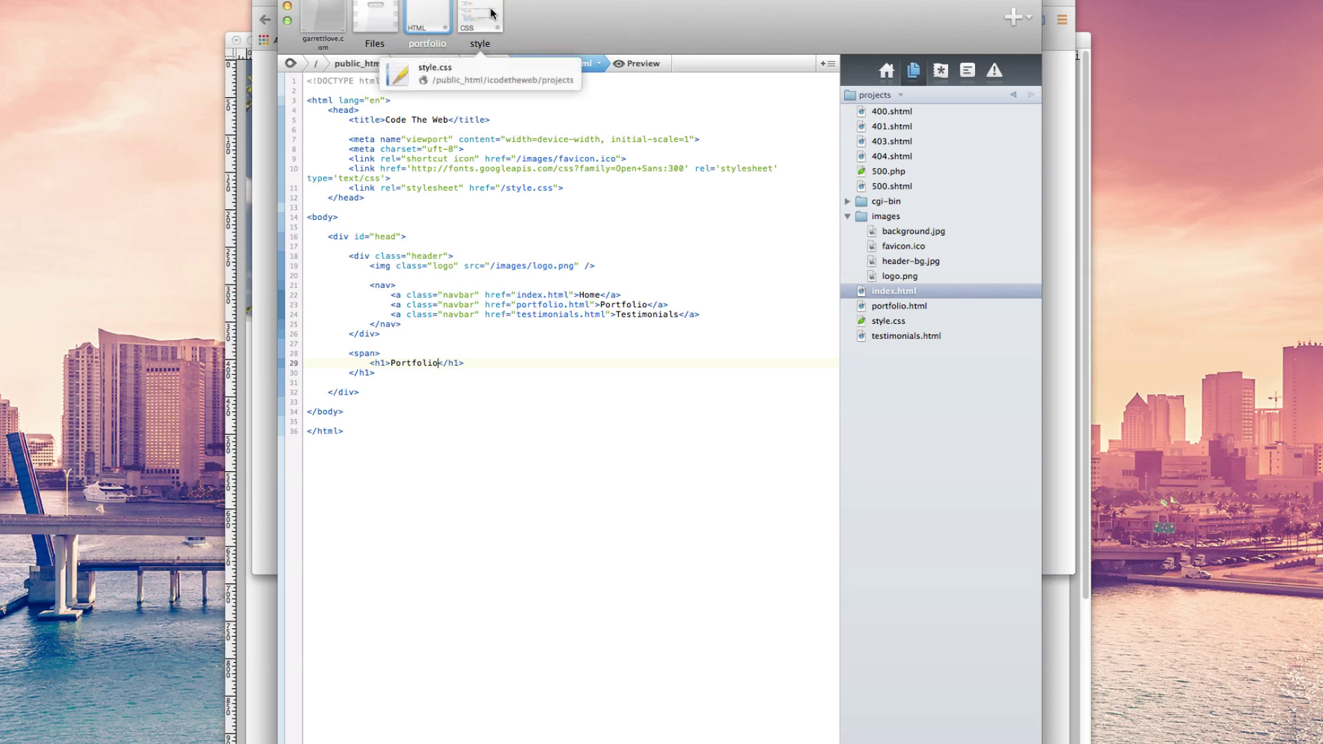
- Bring the browser forward to preview the page with the Portfolio heading
{"action": "left_click", "coordinate": [262, 101]}
{"action": "key", "text": "super+r"}
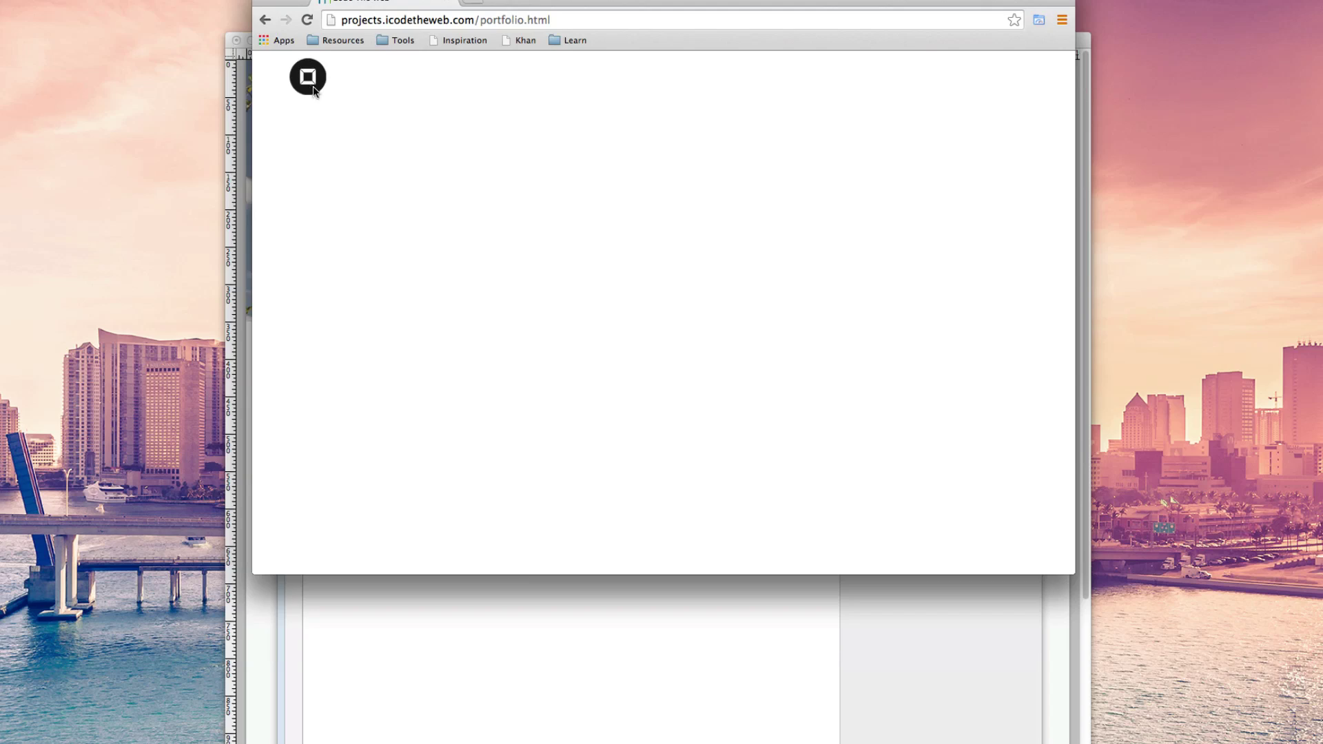
{"action": "key", "text": "super+Tab"}
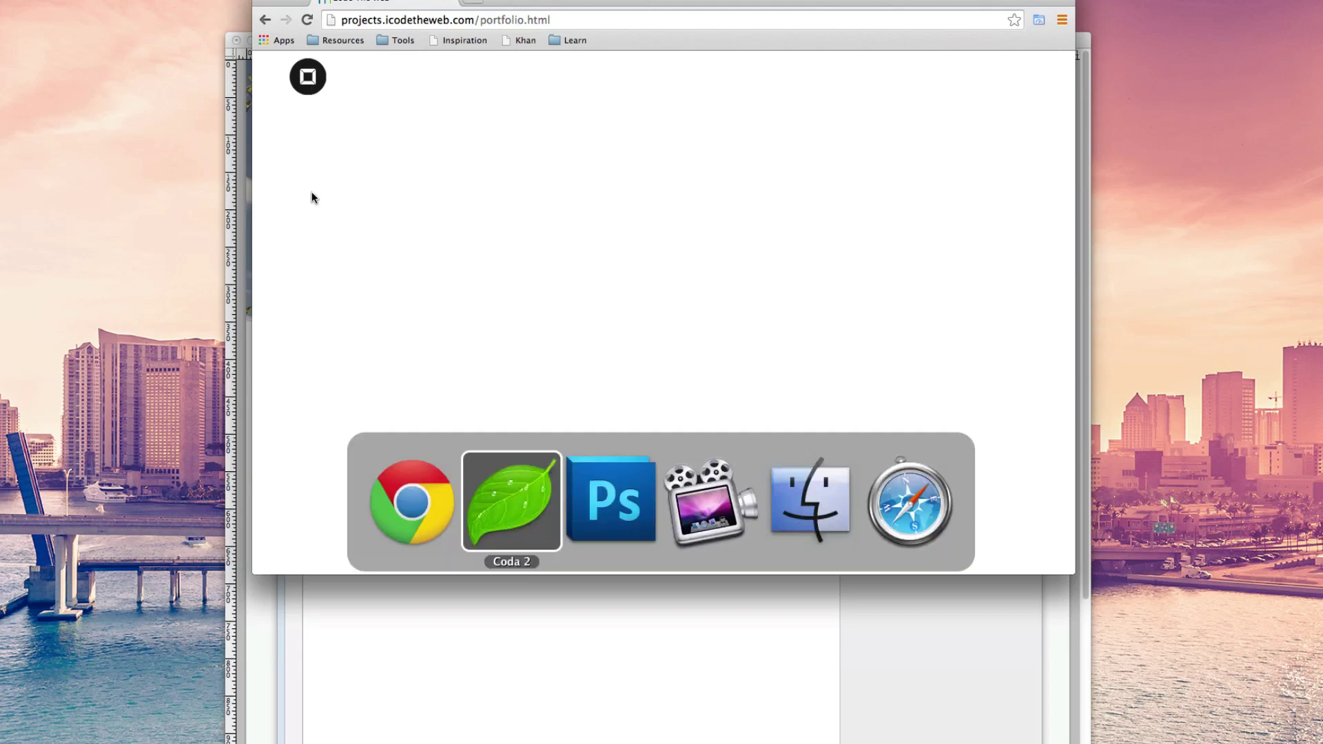
{"action": "key", "text": "super+Tab"}
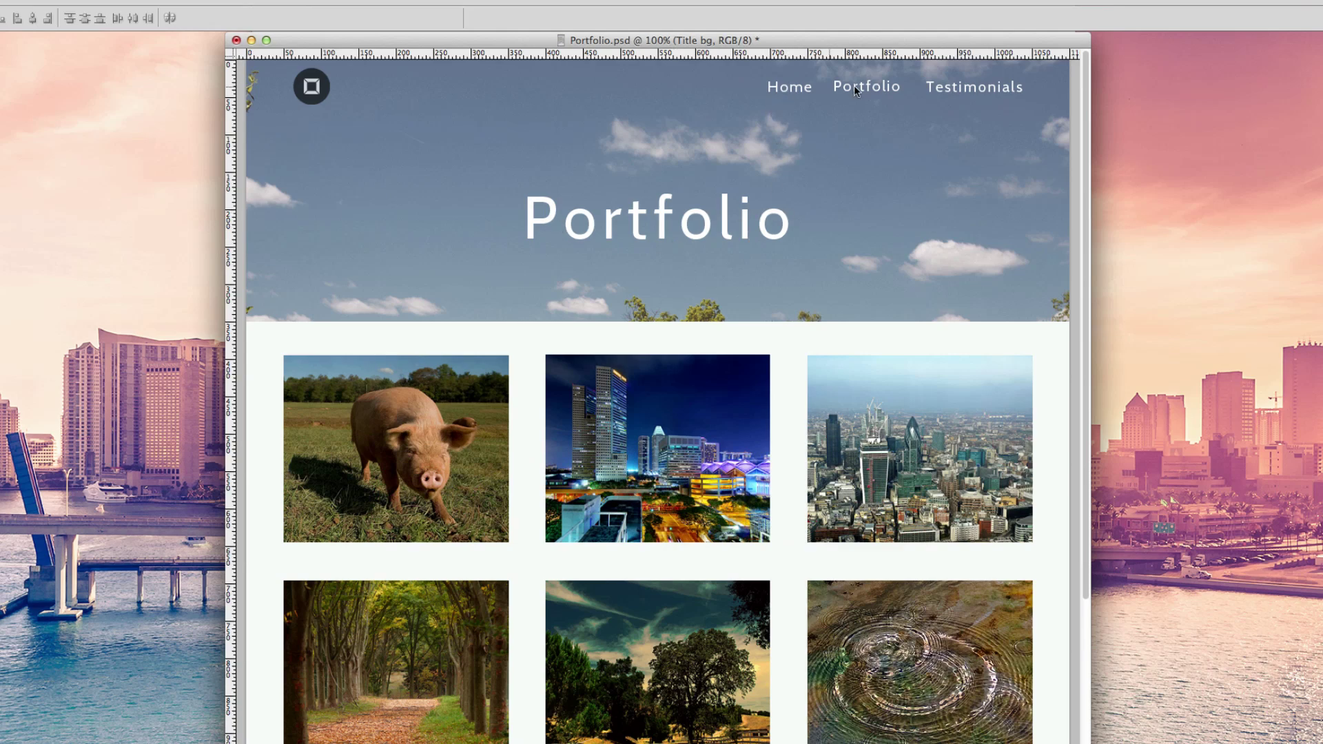
{"action": "key", "text": "super+Tab"}
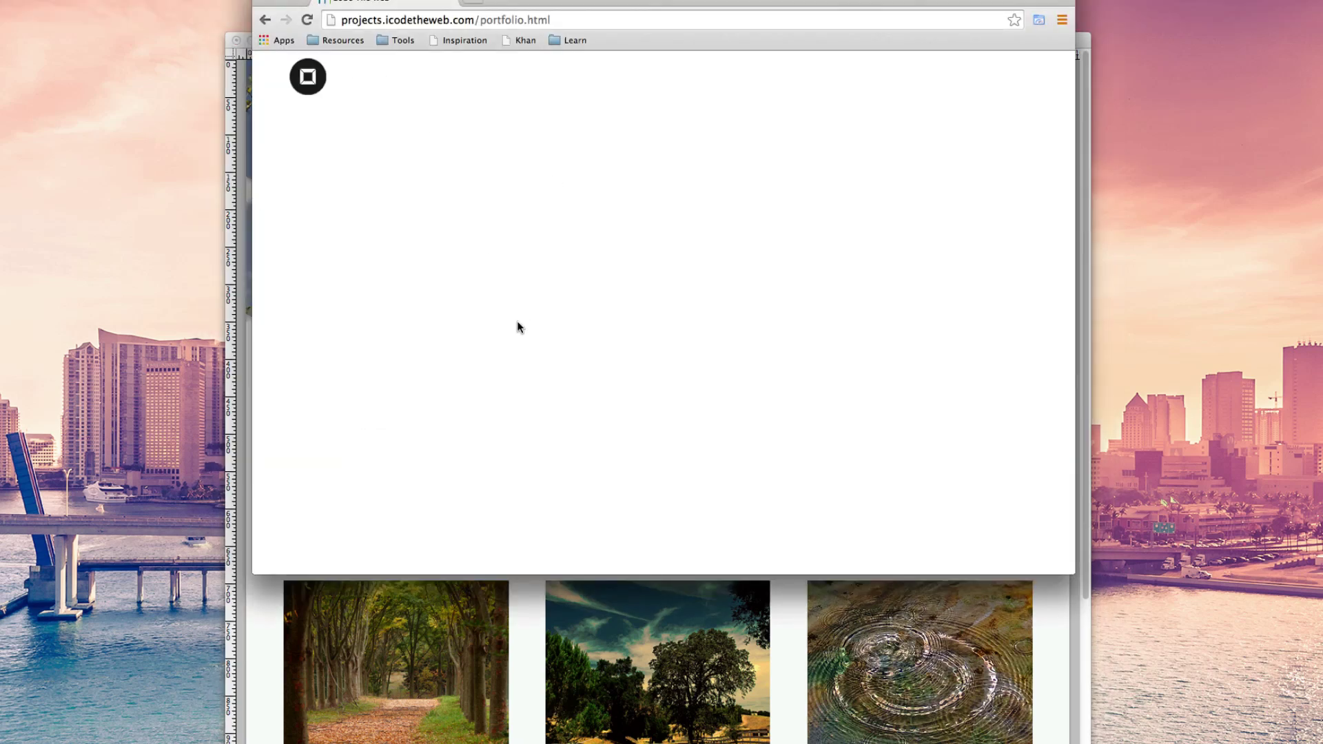
- Open style.css and select the /*HEADER SECTION*/ comment at the end of the file
{"action": "key", "text": "super+Tab"}
{"action": "key", "text": "Tab"}
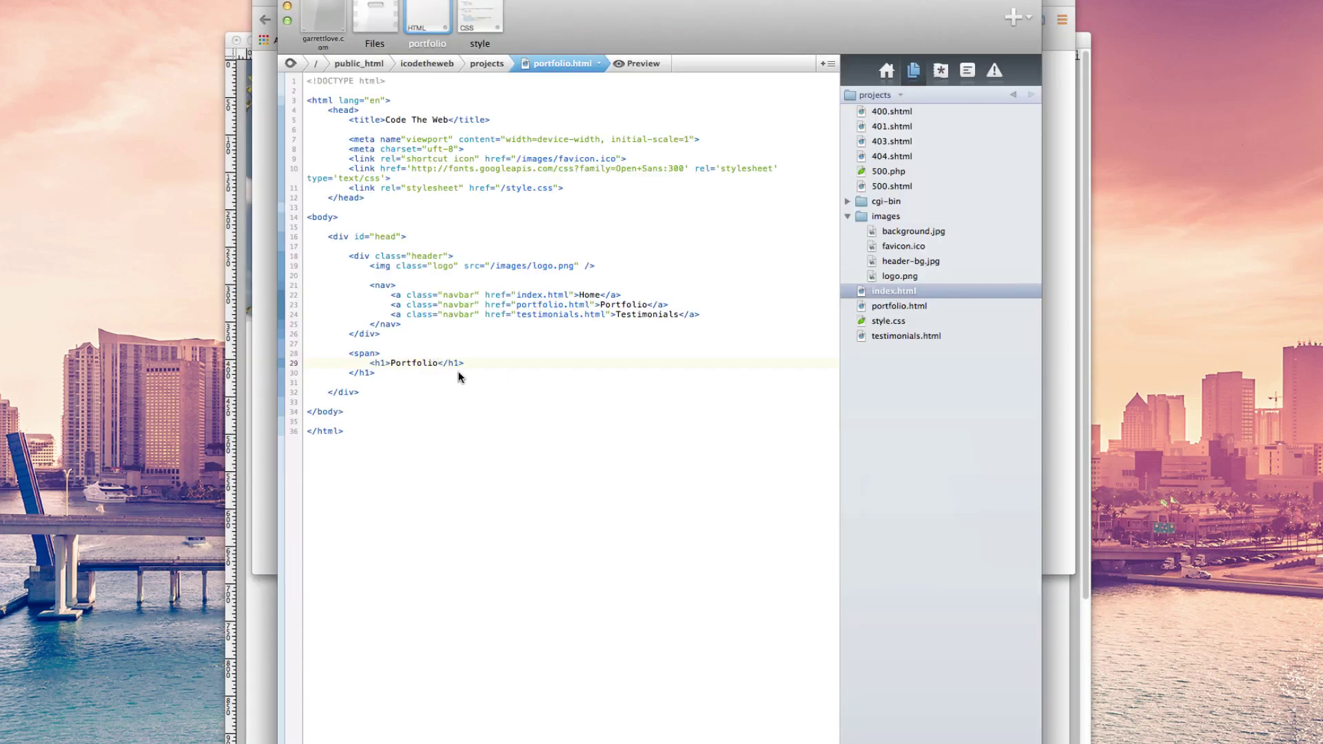
{"action": "left_click", "coordinate": [477, 13]}
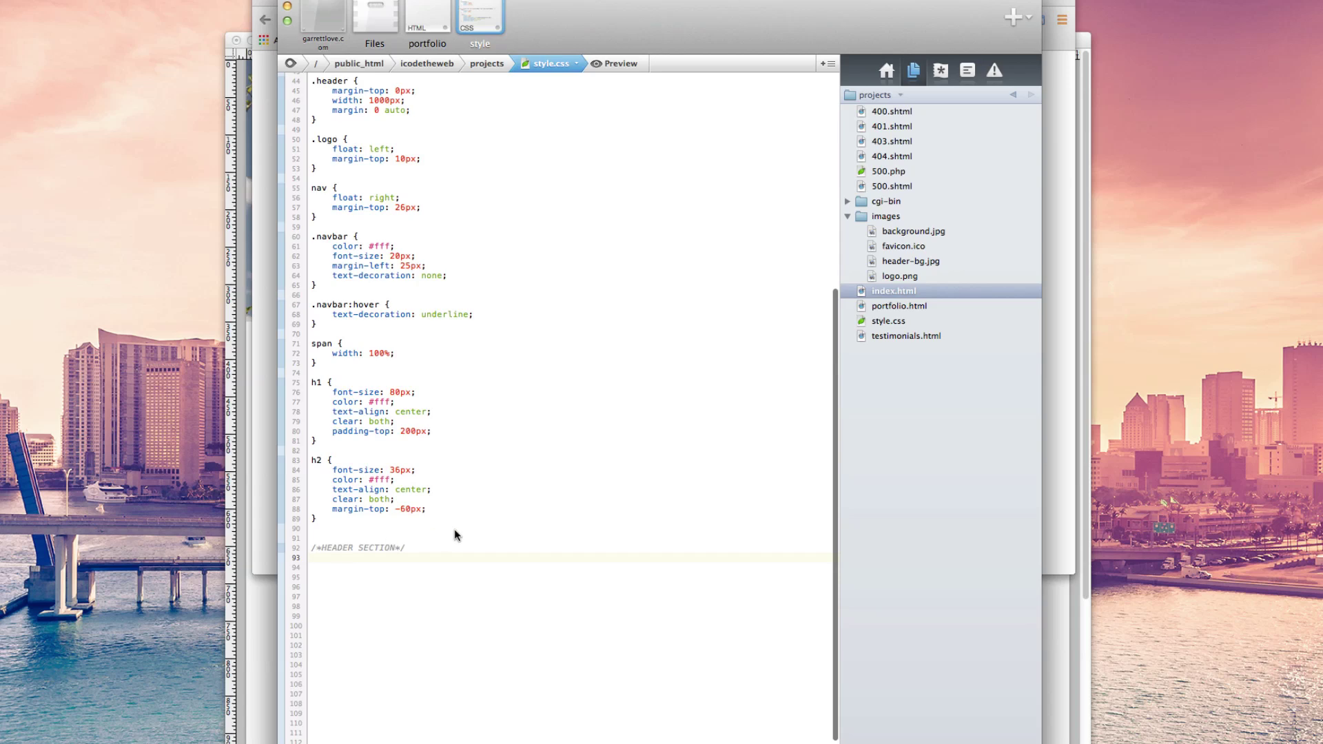
{"action": "scroll", "coordinate": [455, 534], "scroll_direction": "up", "scroll_amount": 3}
{"action": "scroll", "coordinate": [455, 535], "scroll_direction": "up", "scroll_amount": 6}
{"action": "scroll", "coordinate": [455, 534], "scroll_direction": "up", "scroll_amount": 5}
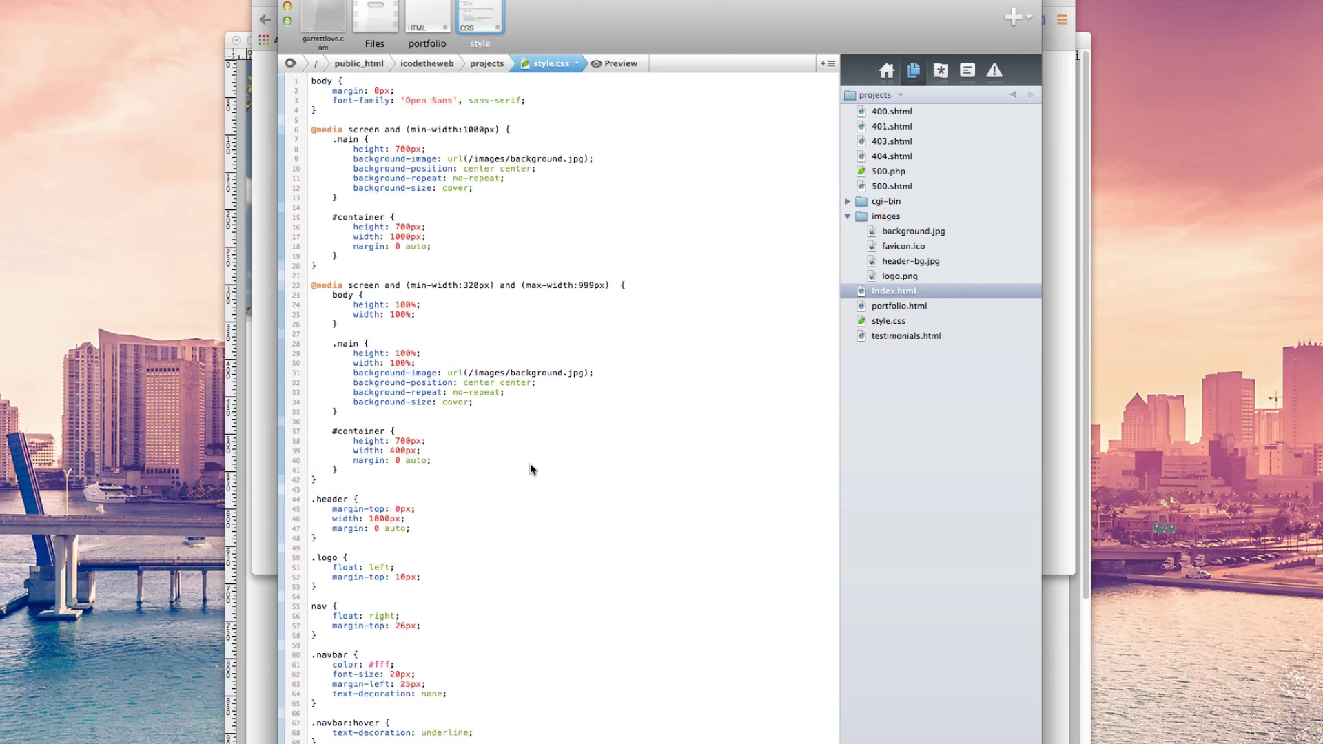
{"action": "scroll", "coordinate": [532, 464], "scroll_direction": "down", "scroll_amount": 1}
{"action": "scroll", "coordinate": [531, 463], "scroll_direction": "up", "scroll_amount": 1}
{"action": "scroll", "coordinate": [539, 449], "scroll_direction": "down", "scroll_amount": 6}
{"action": "scroll", "coordinate": [538, 449], "scroll_direction": "down", "scroll_amount": 4}
{"action": "scroll", "coordinate": [539, 449], "scroll_direction": "down", "scroll_amount": 5}
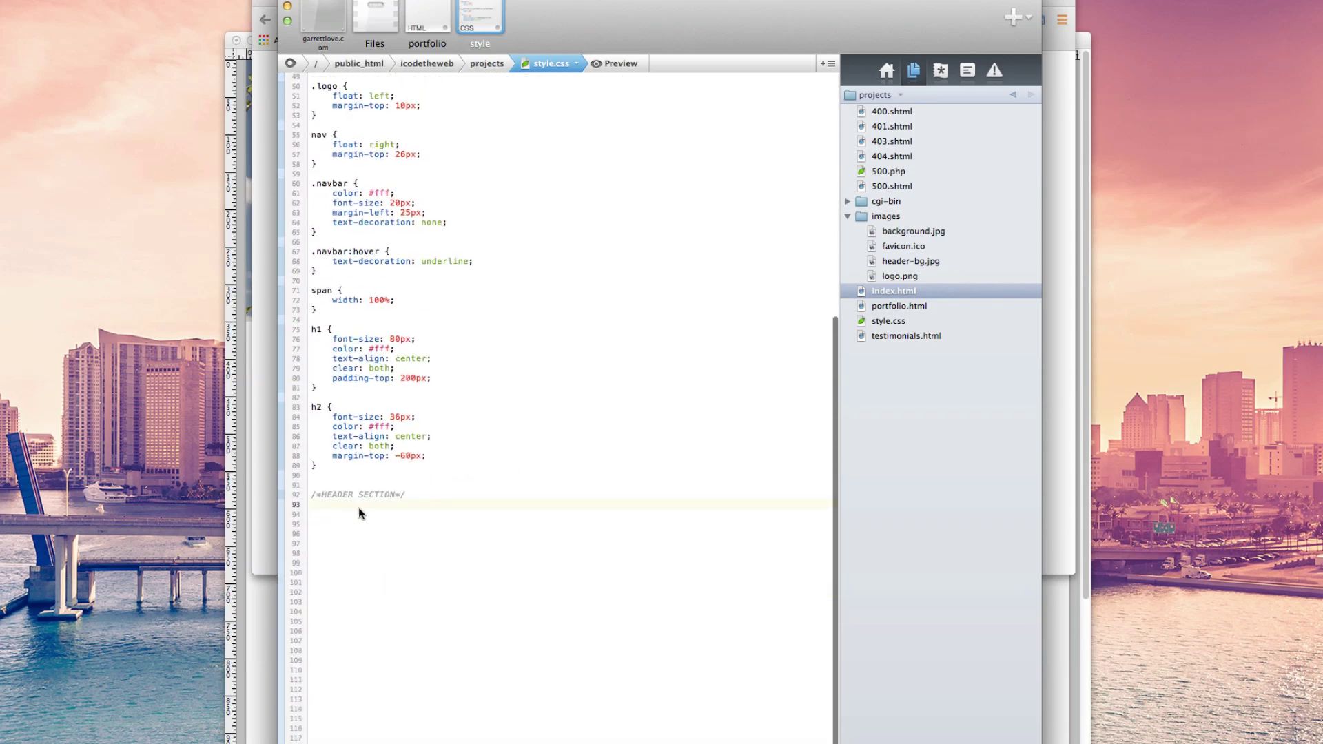
{"action": "scroll", "coordinate": [441, 448], "scroll_direction": "down", "scroll_amount": 7}
{"action": "scroll", "coordinate": [440, 448], "scroll_direction": "down", "scroll_amount": 3}
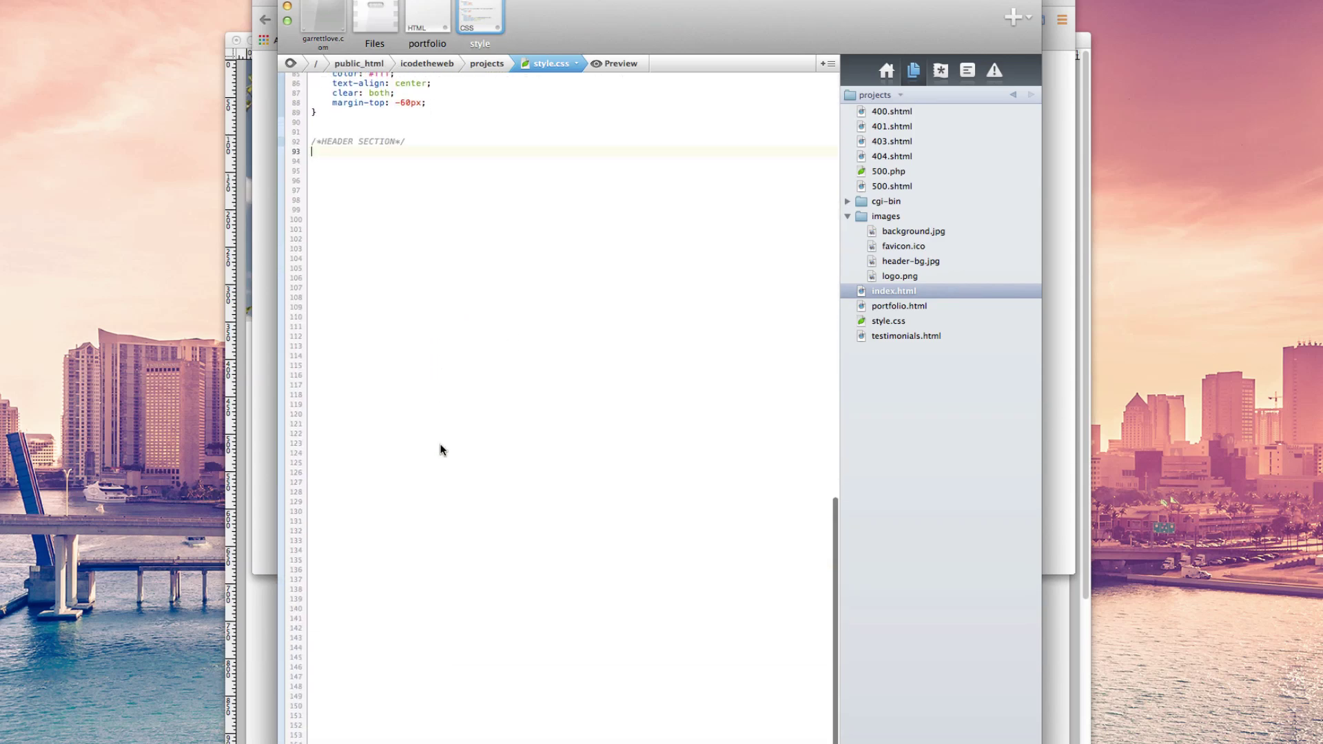
{"action": "scroll", "coordinate": [441, 450], "scroll_direction": "up", "scroll_amount": 1}
{"action": "scroll", "coordinate": [444, 442], "scroll_direction": "down", "scroll_amount": 2}
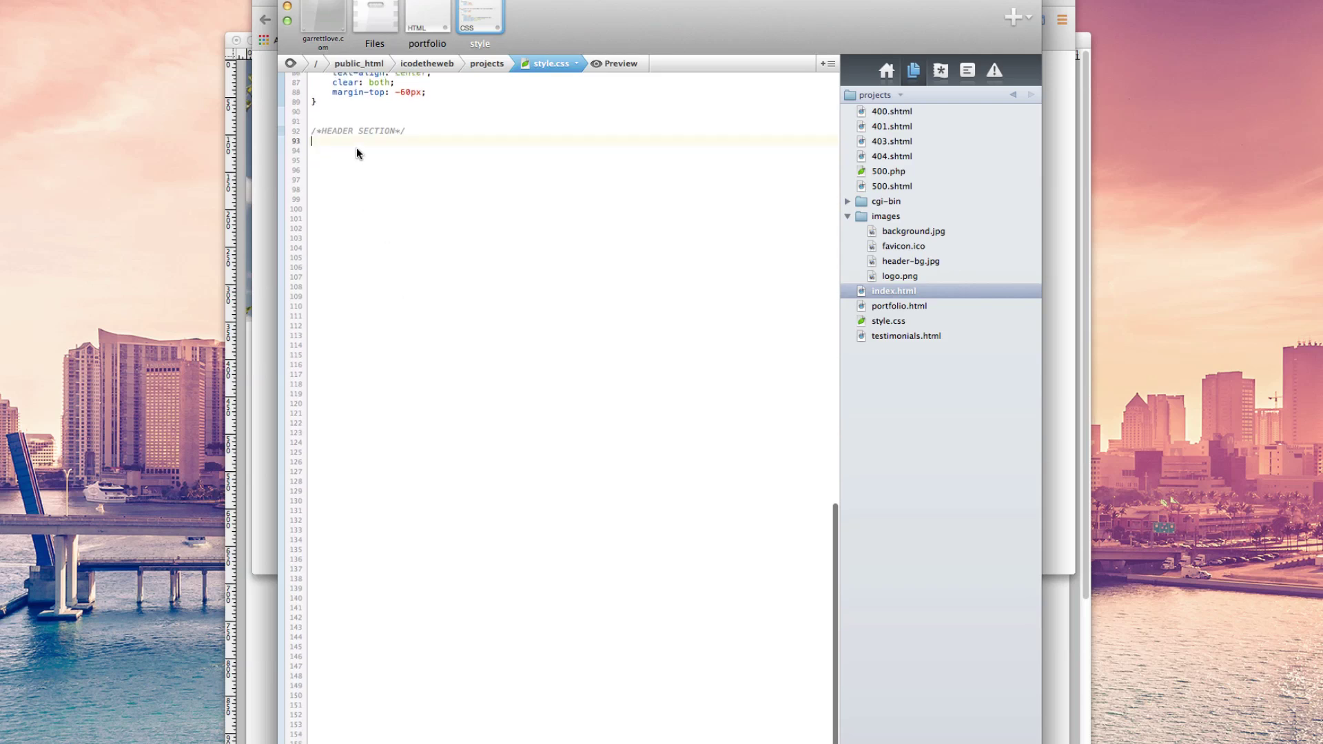
{"action": "left_click_drag", "start_coordinate": [416, 131], "coordinate": [305, 130]}
- Delete the selected HEADER SECTION comment so it can be retyped
{"action": "key", "text": "BackSpace"}
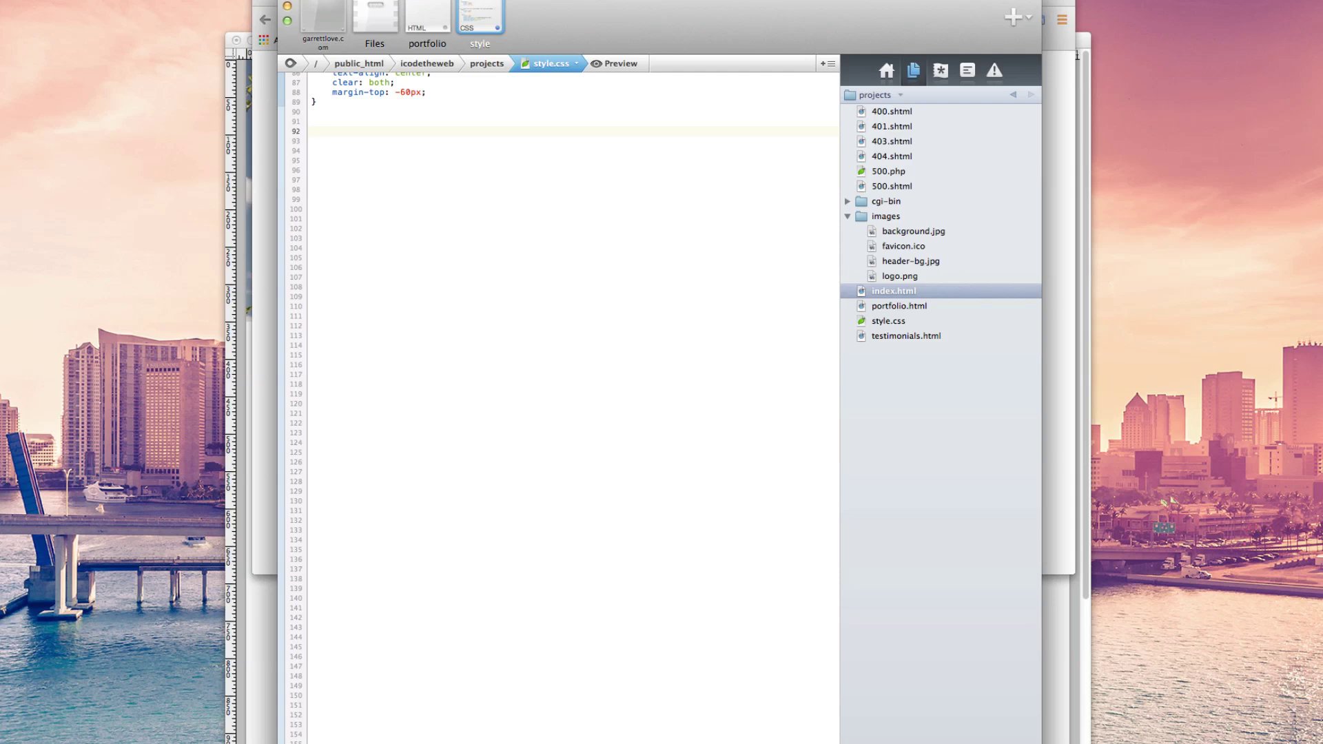
{"action": "type", "text": "/*"}
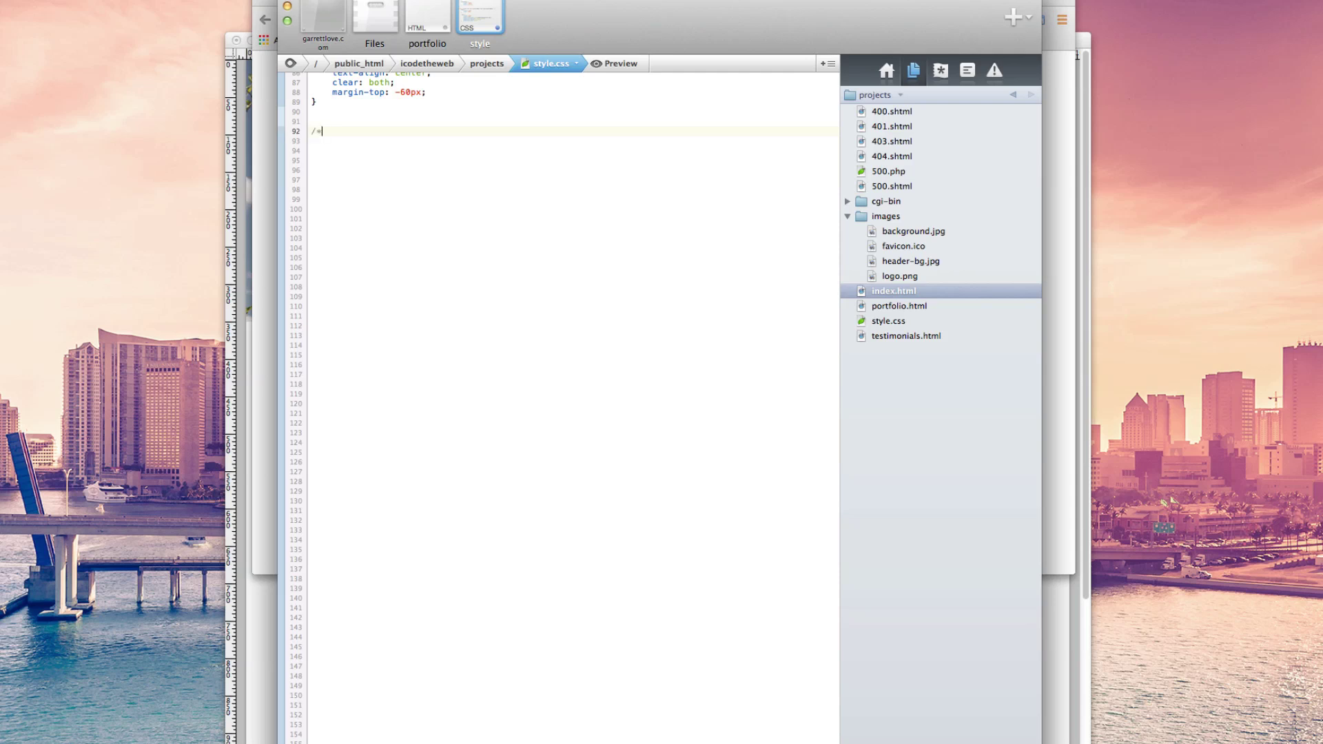
{"action": "type", "text": "HEADER SECTION*"}
{"action": "type", "text": "/"}
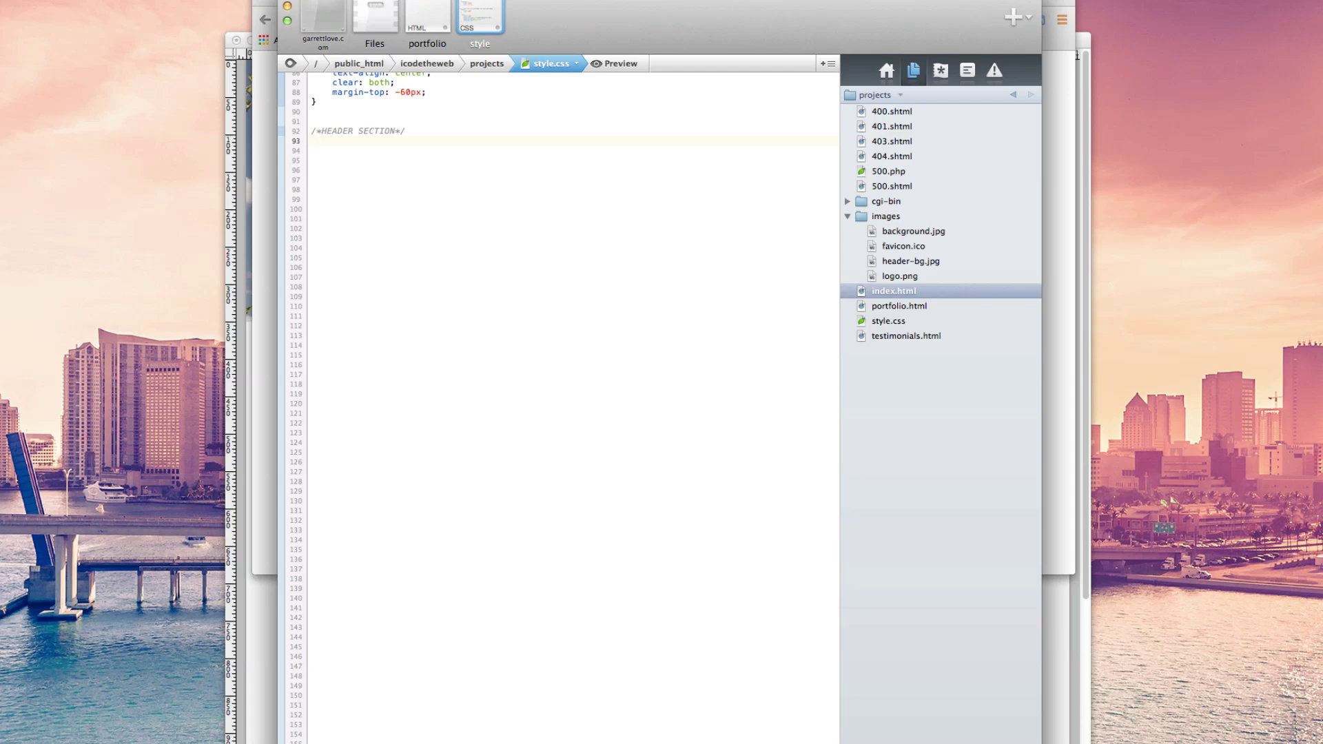
{"action": "type", "text": "#head {"}
- Add width: 100%; and height: 350px; on separate lines inside #head
{"action": "key", "text": "Return"}
{"action": "type", "text": "width"}
{"action": "type", "text": ": 100"}
{"action": "type", "text": "%;"}
{"action": "key", "text": "Return"}
{"action": "type", "text": "height"}
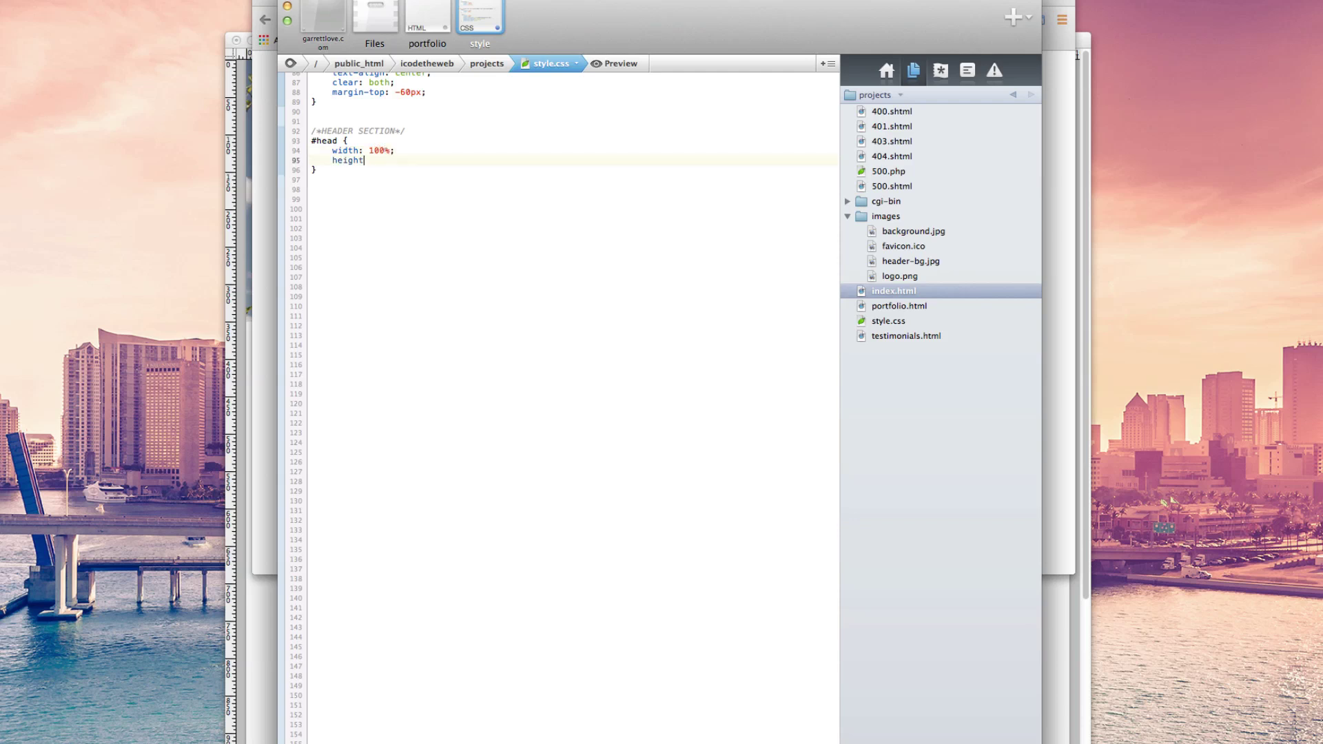
{"action": "type", "text": ":350px;"}
{"action": "key", "text": "Left"}
{"action": "key", "text": "Left"}
{"action": "key", "text": "Right"}
{"action": "key", "text": "Return"}
{"action": "type", "text": "back"}
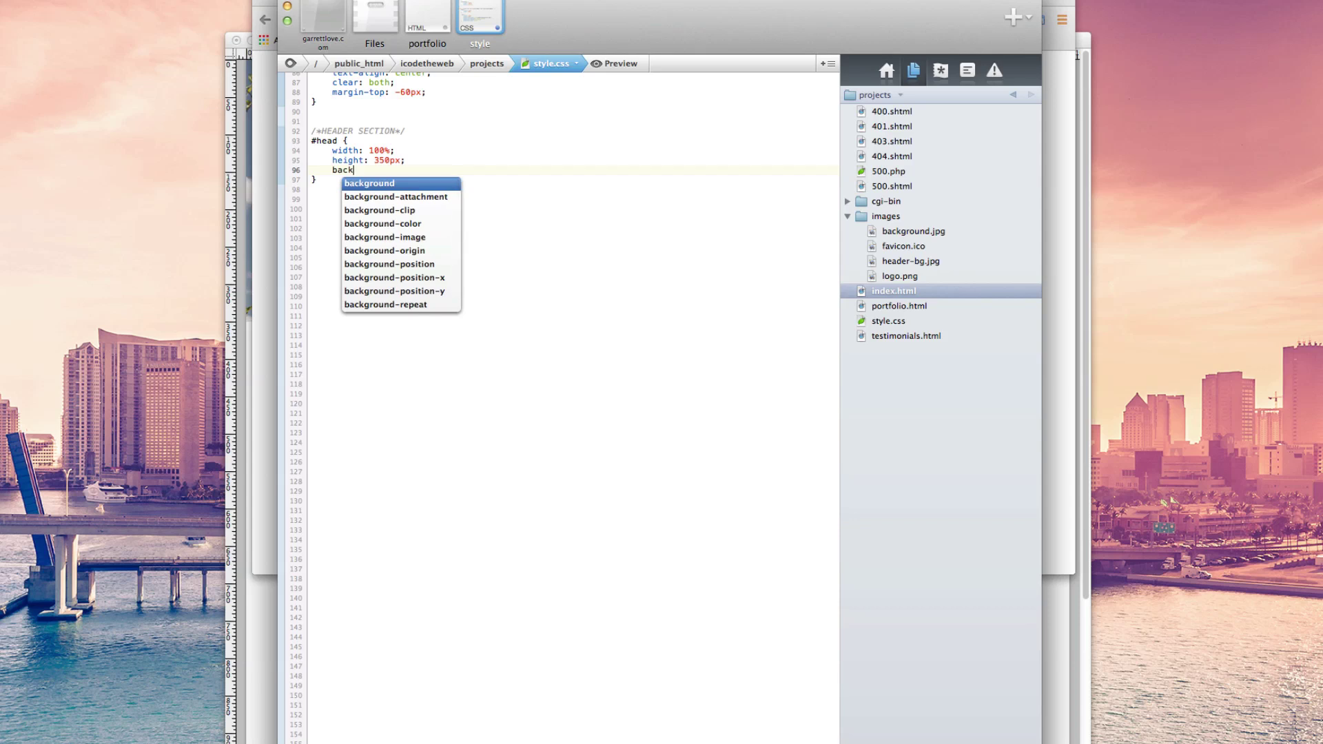
- Add background-image url(/images/header-bg.jpg) and background-position: center center to #head
{"action": "key", "text": "Down"}
{"action": "key", "text": "Down"}
{"action": "key", "text": "Down"}
{"action": "key", "text": "Down"}
{"action": "key", "text": "Return"}
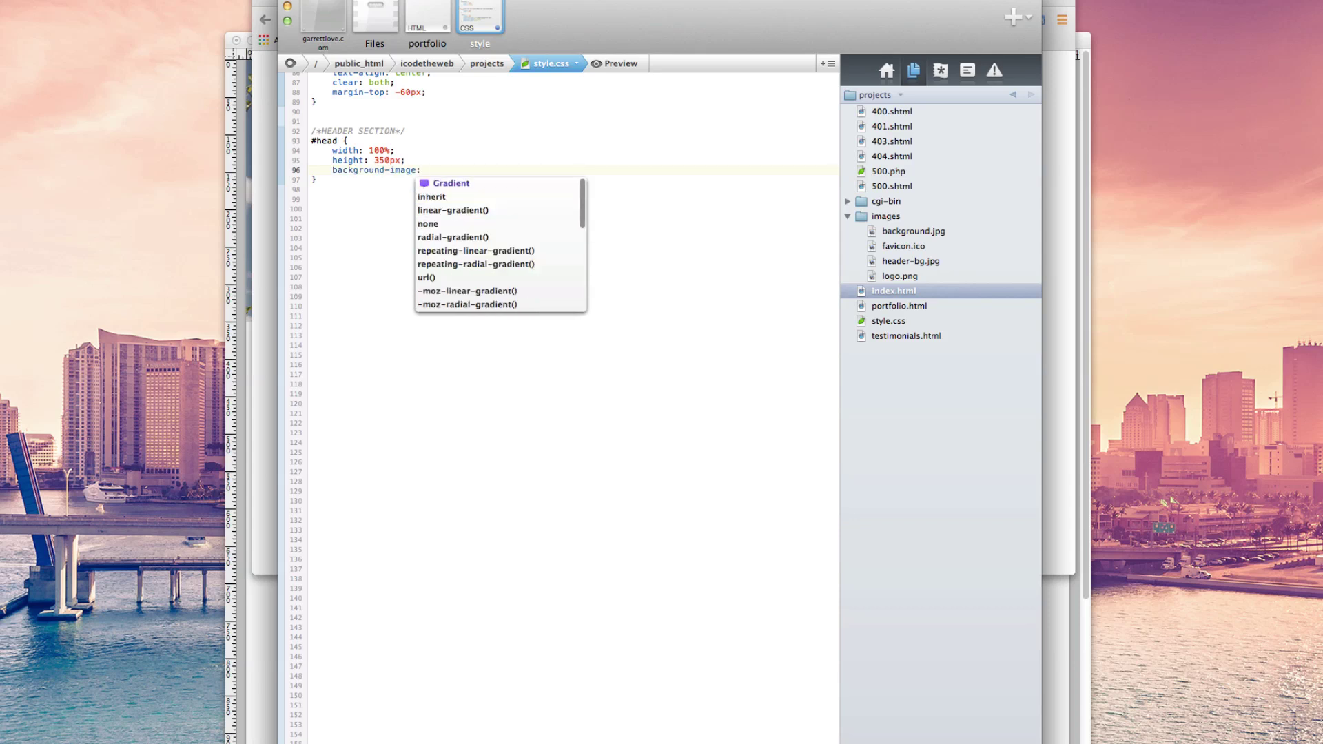
{"action": "type", "text": "url"}
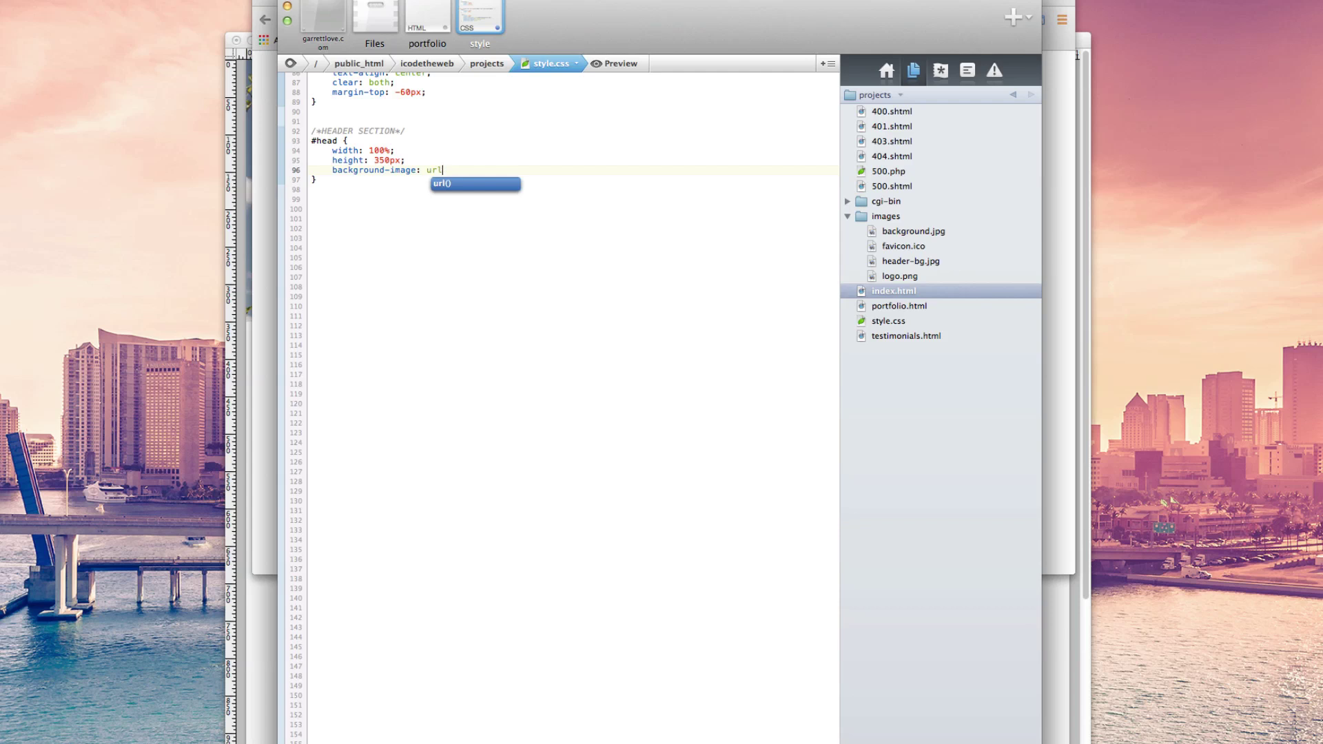
{"action": "key", "text": "Return"}
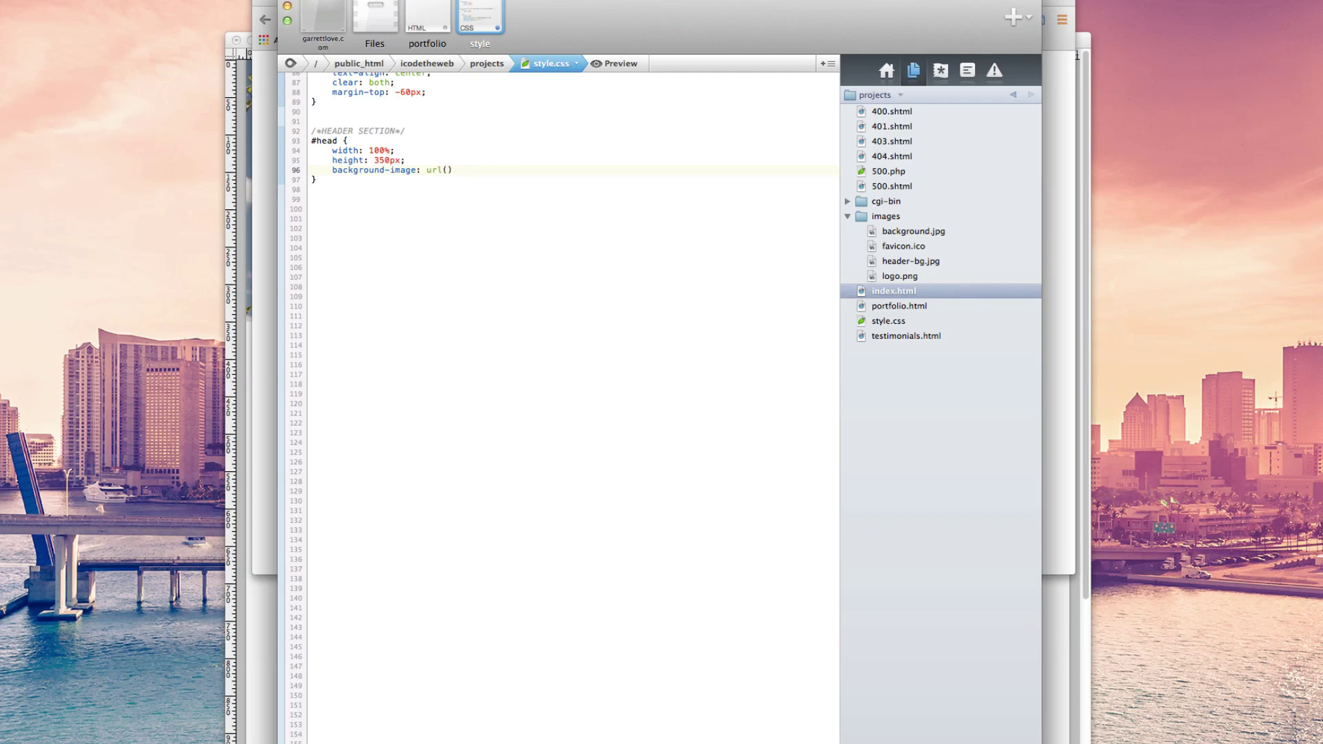
{"action": "type", "text": "/images"}
{"action": "type", "text": "/"}
{"action": "type", "text": "header-bg."}
{"action": "type", "text": "jpg)"}
{"action": "type", "text": ";"}
{"action": "key", "text": "Return"}
{"action": "type", "text": "back"}
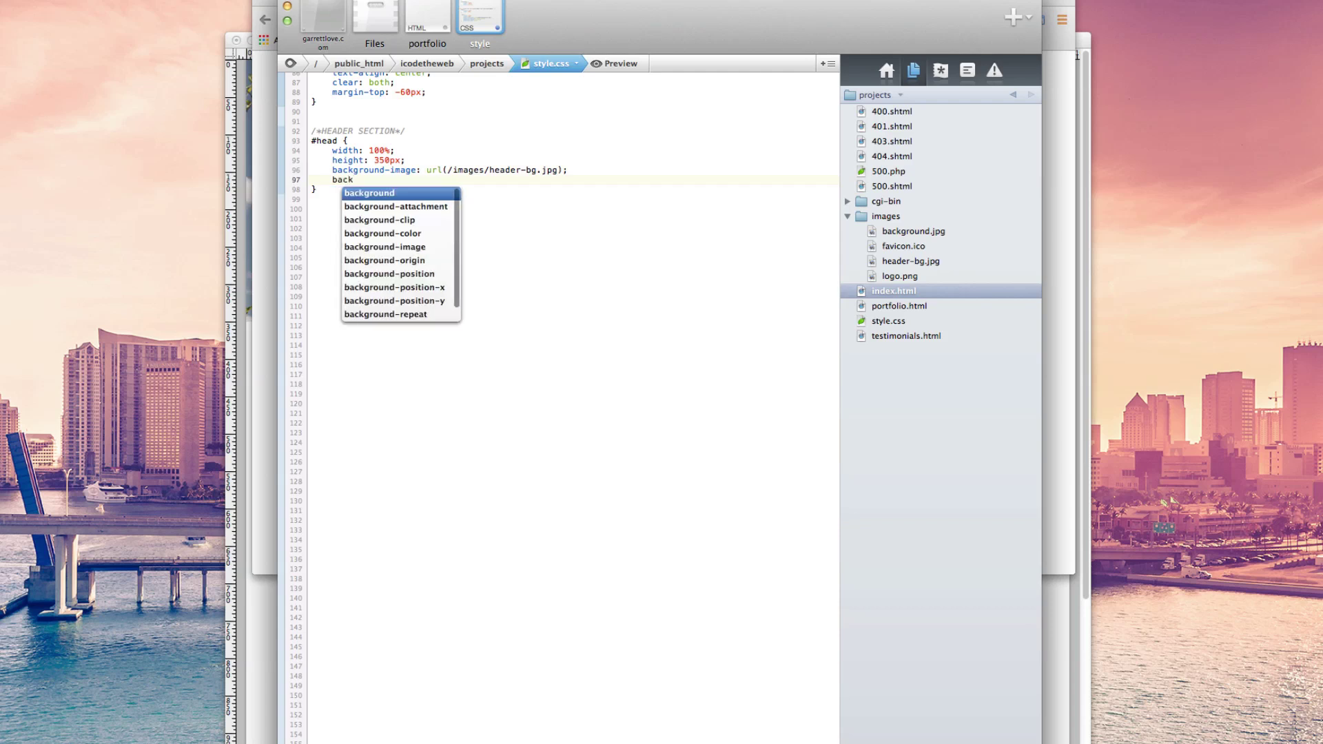
{"action": "key", "text": "Down"}
{"action": "key", "text": "Down"}
{"action": "key", "text": "Down"}
{"action": "key", "text": "Down"}
{"action": "key", "text": "Down"}
{"action": "key", "text": "Down"}
{"action": "key", "text": "Return"}
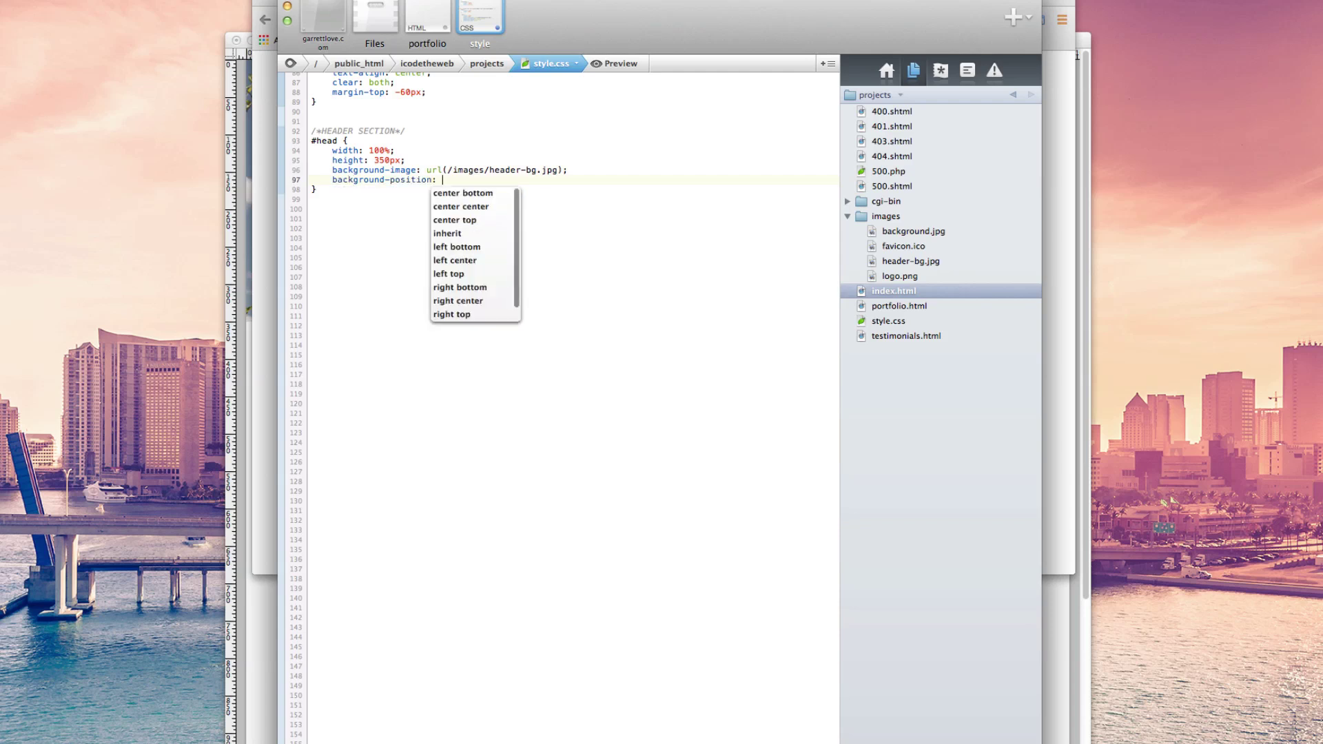
{"action": "type", "text": "center center"}
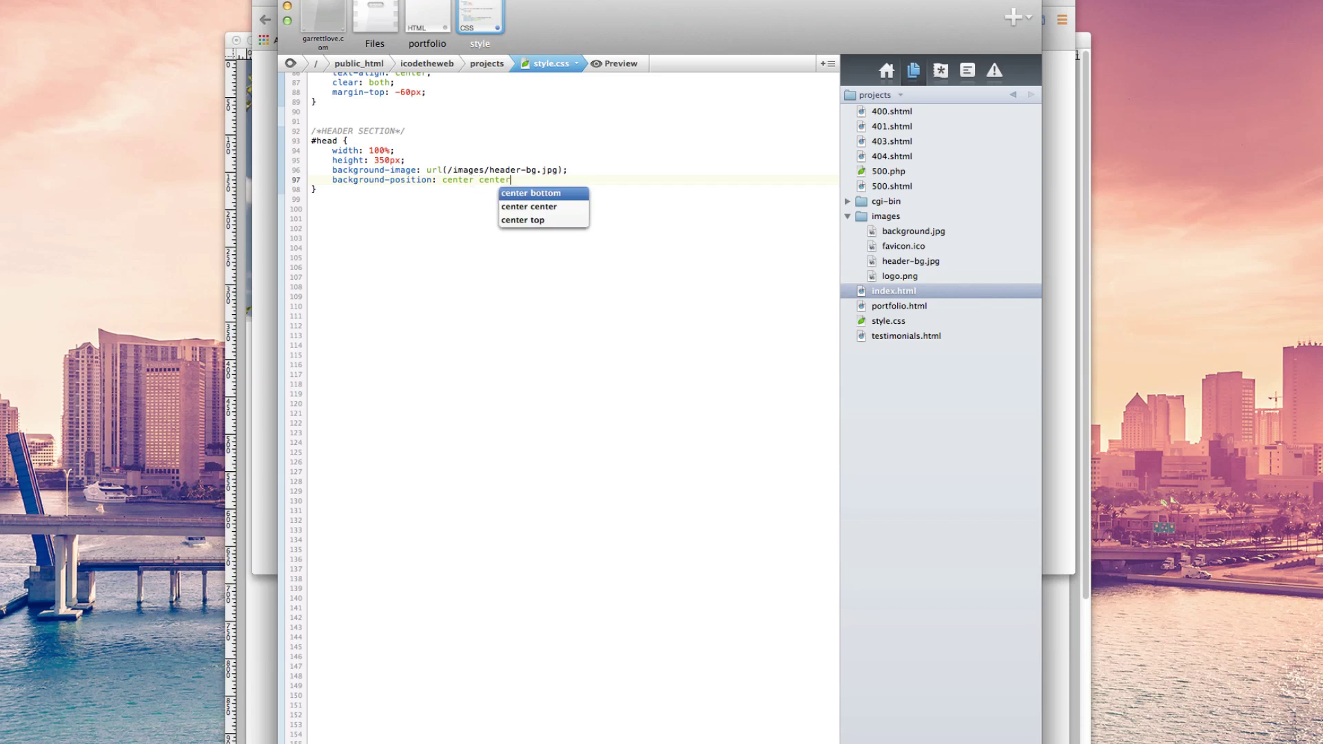
{"action": "type", "text": ";"}
{"action": "key", "text": "Return"}
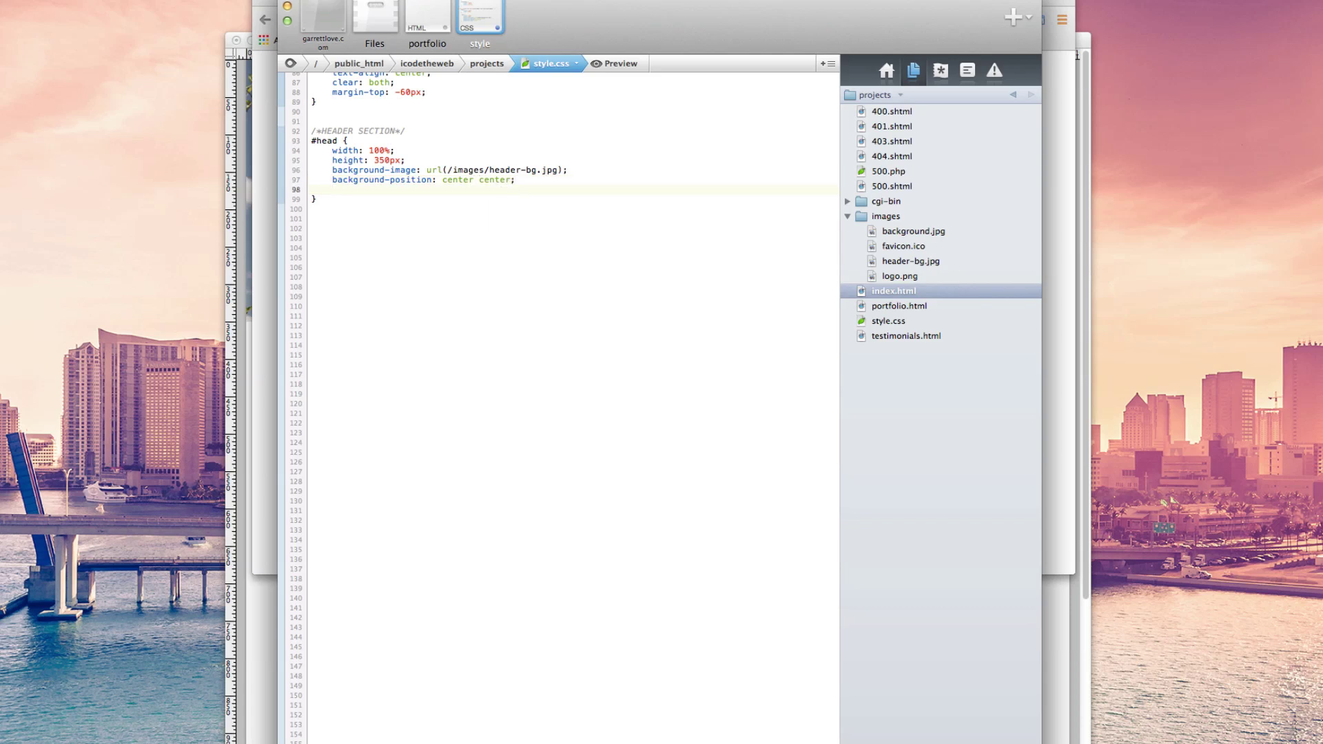
{"action": "type", "text": "background-re"}
- Add background-repeat: no-repeat and background-size: cover to #head
{"action": "key", "text": "Return"}
{"action": "type", "text": ": "}
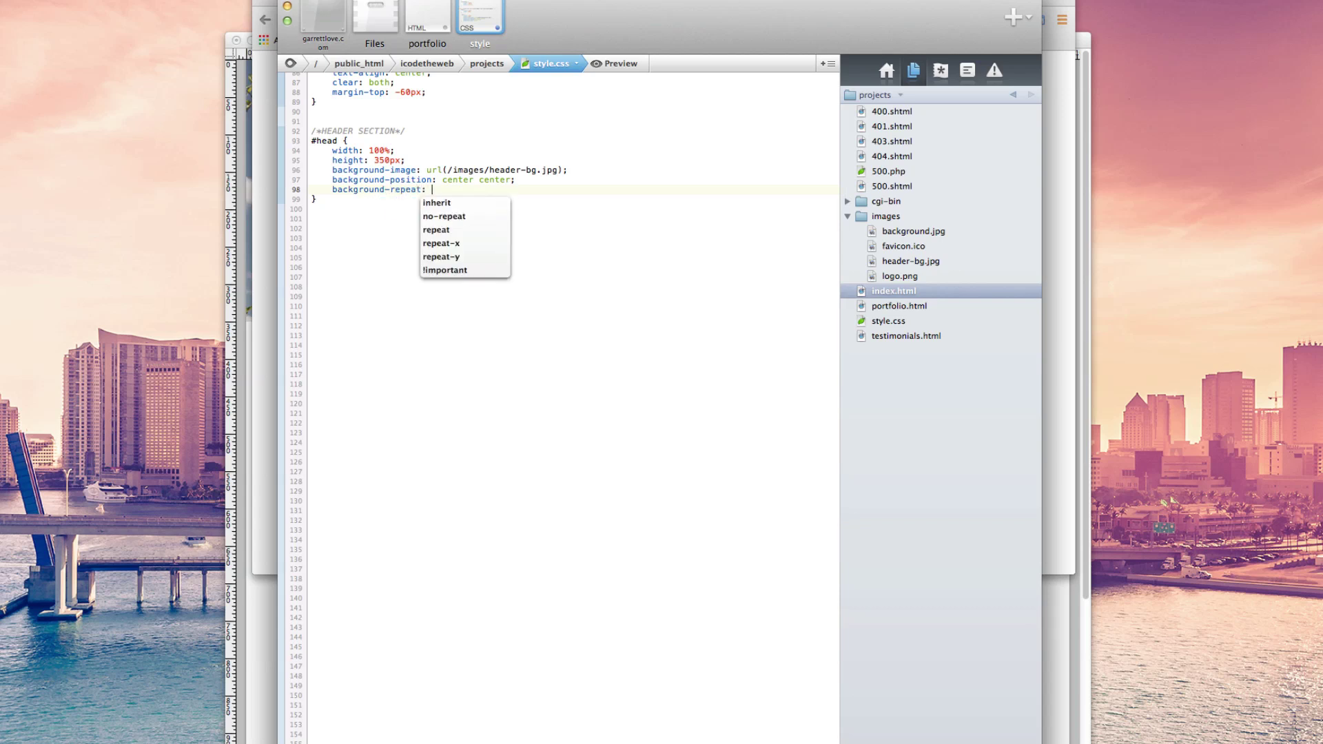
{"action": "type", "text": "no"}
{"action": "key", "text": "Return"}
{"action": "key", "text": "Return"}
{"action": "type", "text": "background-si"}
{"action": "key", "text": "Return"}
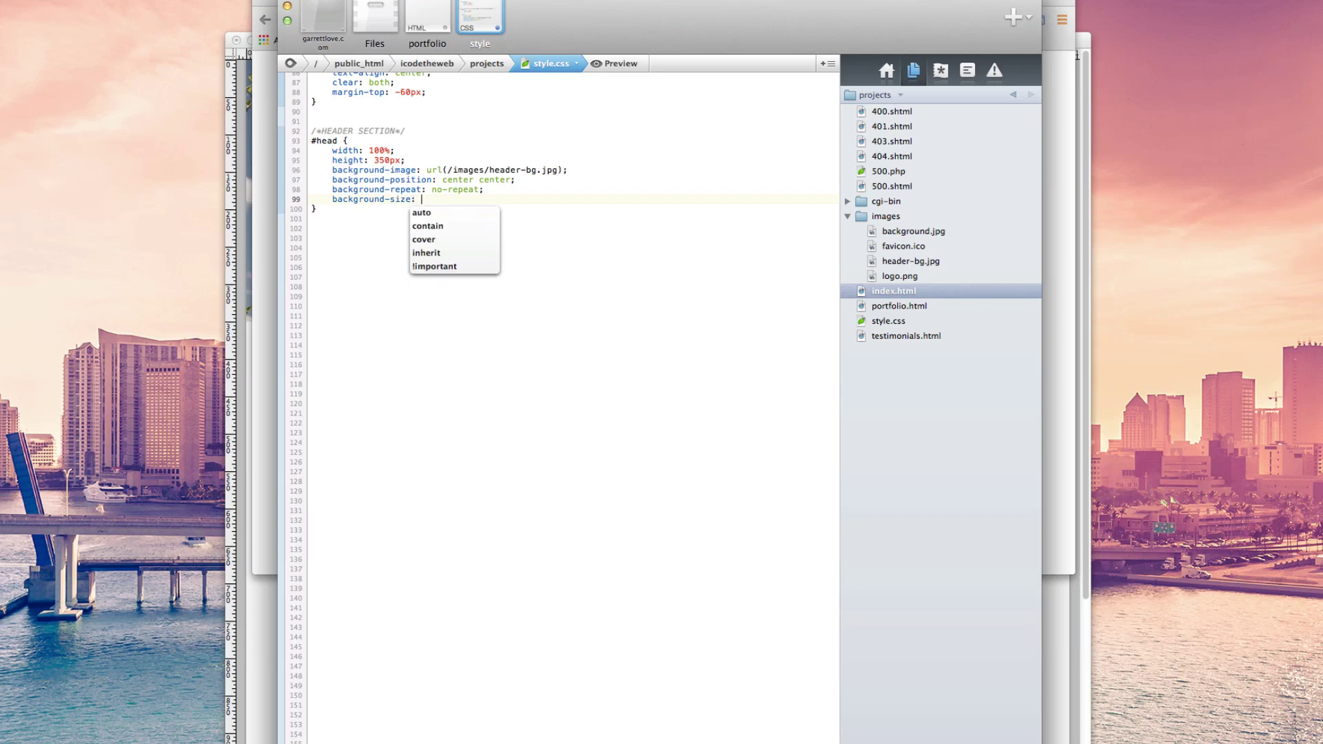
{"action": "type", "text": "cov"}
{"action": "key", "text": "Return"}
{"action": "type", "text": ";"}
- Reload portfolio.html, resize the window to test the header, then switch to the Photoshop mockup
{"action": "left_click", "coordinate": [266, 148]}
{"action": "key", "text": "super+r"}
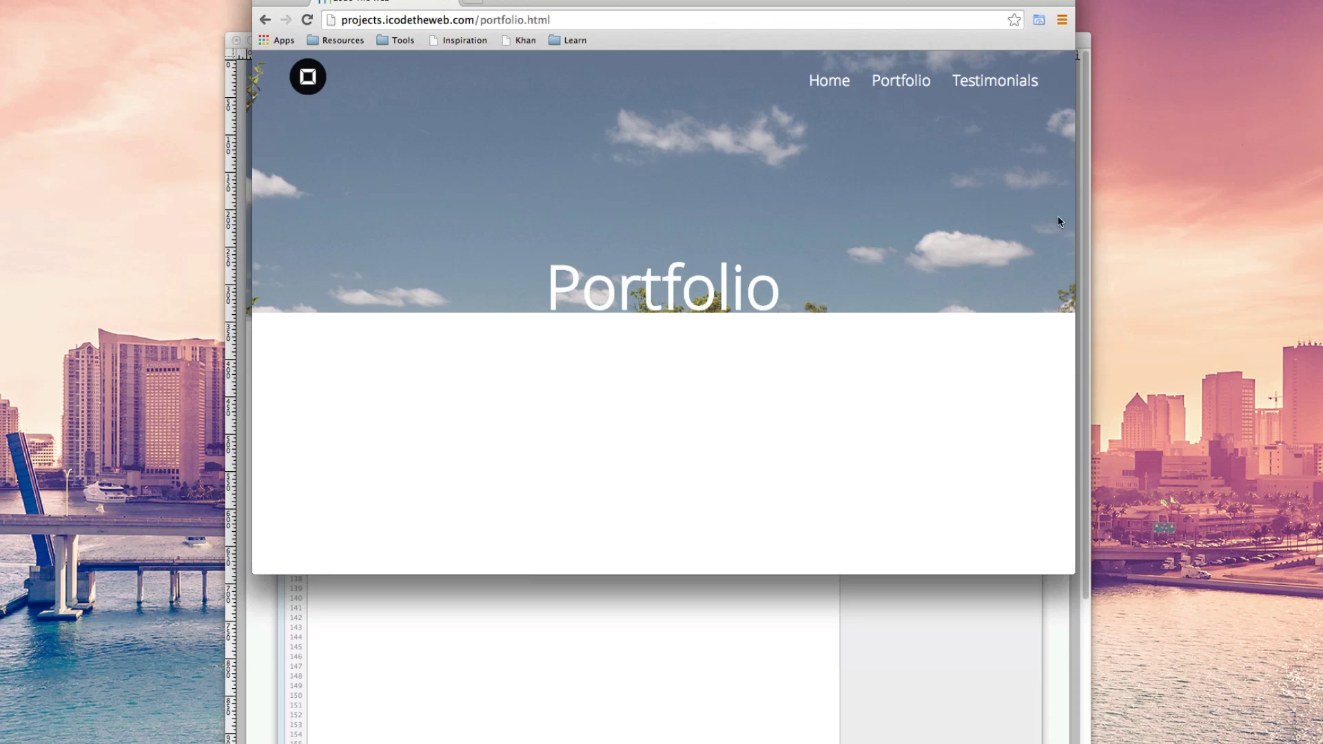
{"action": "mouse_move", "coordinate": [1076, 222]}
{"action": "left_mouse_down"}
{"action": "mouse_move", "coordinate": [1322, 233]}
{"action": "mouse_move", "coordinate": [1084, 249]}
{"action": "left_mouse_up"}
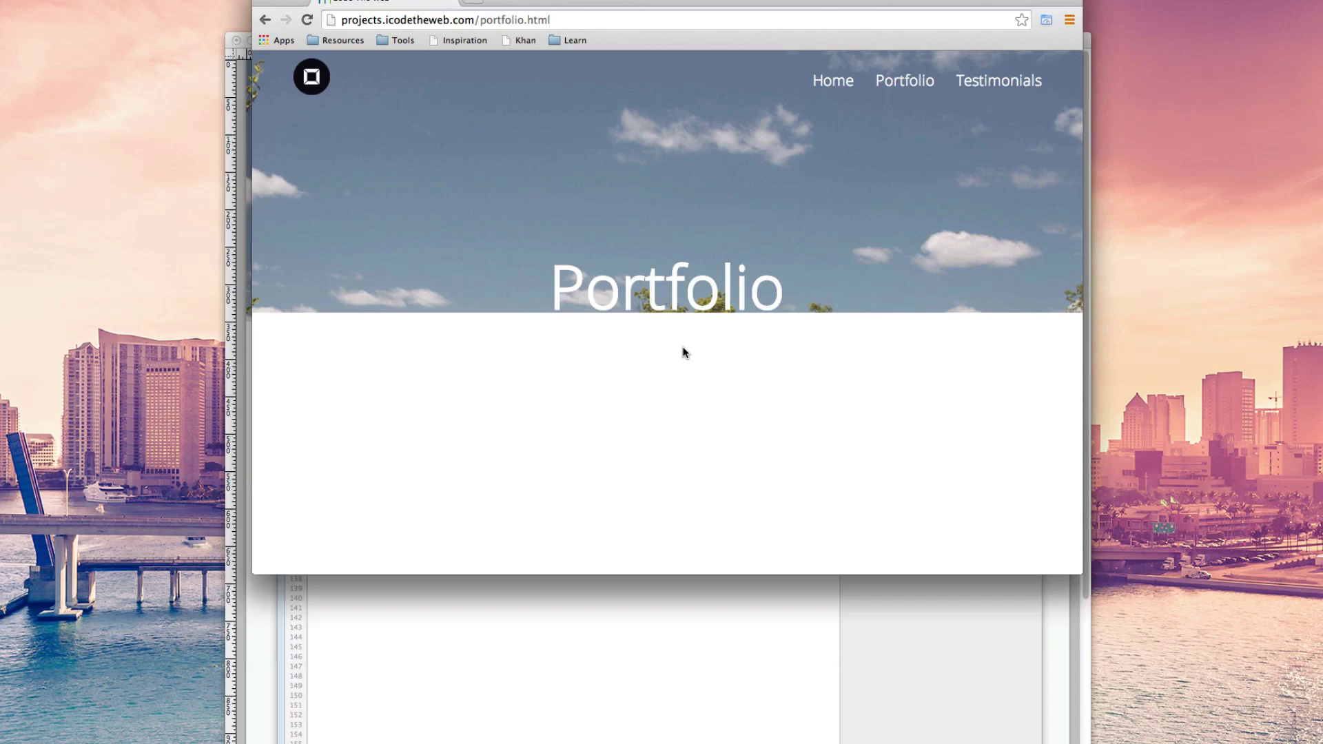
{"action": "key", "text": "super+Tab"}
{"action": "key", "text": "super+Tab"}
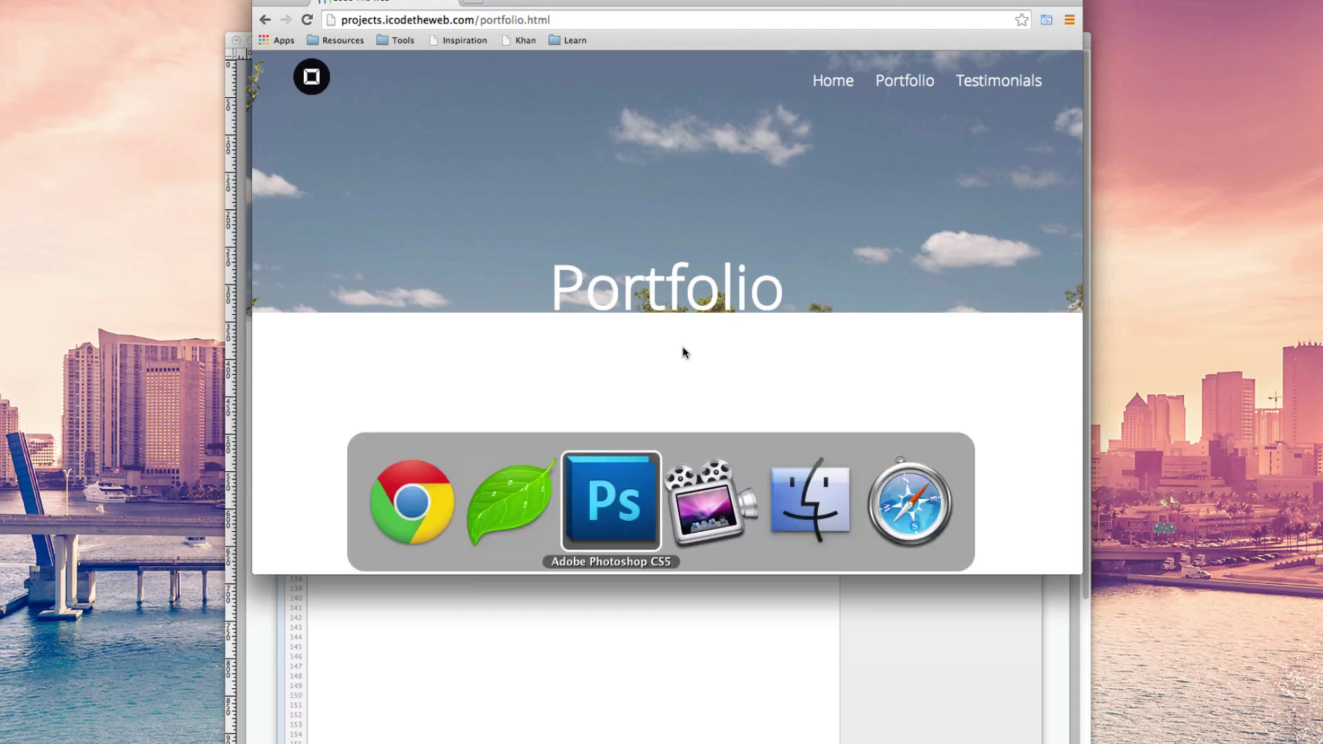
{"action": "key", "text": "super+Tab"}
{"action": "key", "text": "super+Tab"}
- Test a 100% width on .header, restore it to 1000px, and bring the Chrome preview forward
{"action": "key", "text": "Tab"}
{"action": "scroll", "coordinate": [564, 363], "scroll_direction": "up", "scroll_amount": 2}
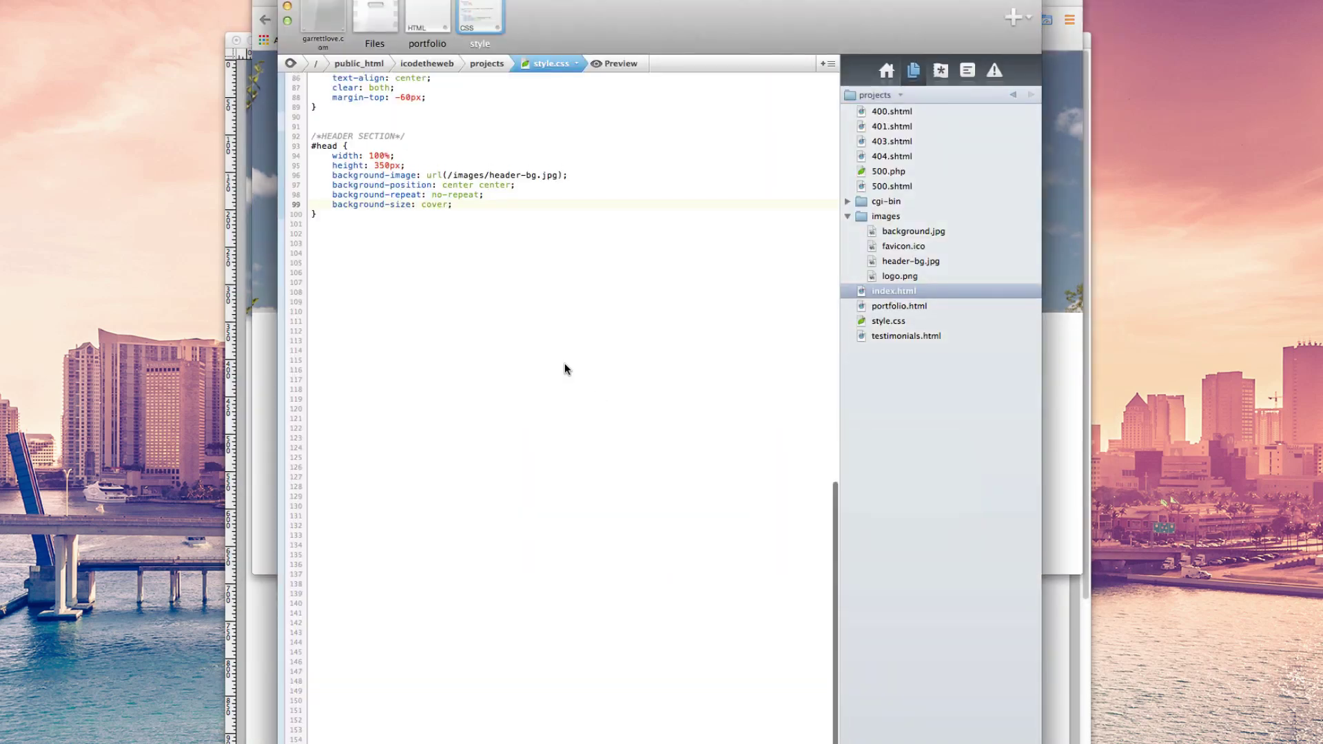
{"action": "scroll", "coordinate": [565, 363], "scroll_direction": "up", "scroll_amount": 7}
{"action": "scroll", "coordinate": [561, 366], "scroll_direction": "up", "scroll_amount": 5}
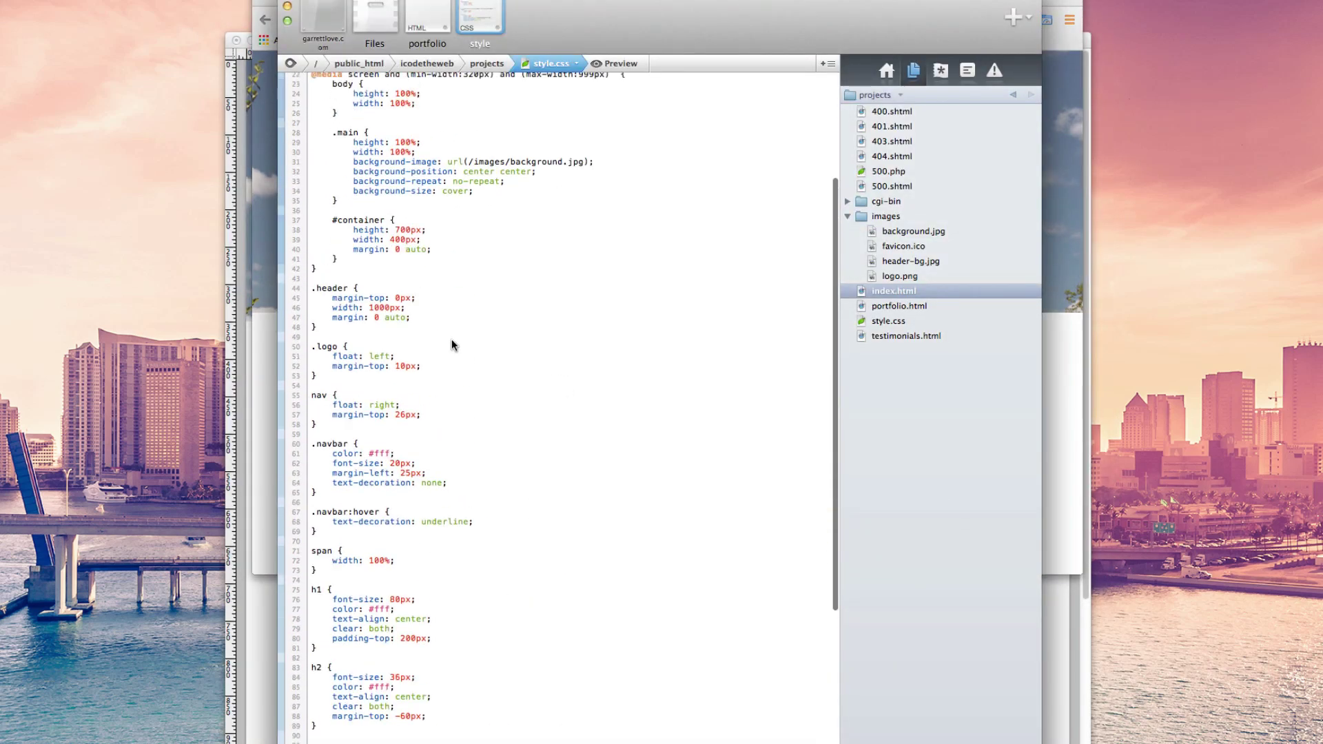
{"action": "double_click", "coordinate": [394, 308]}
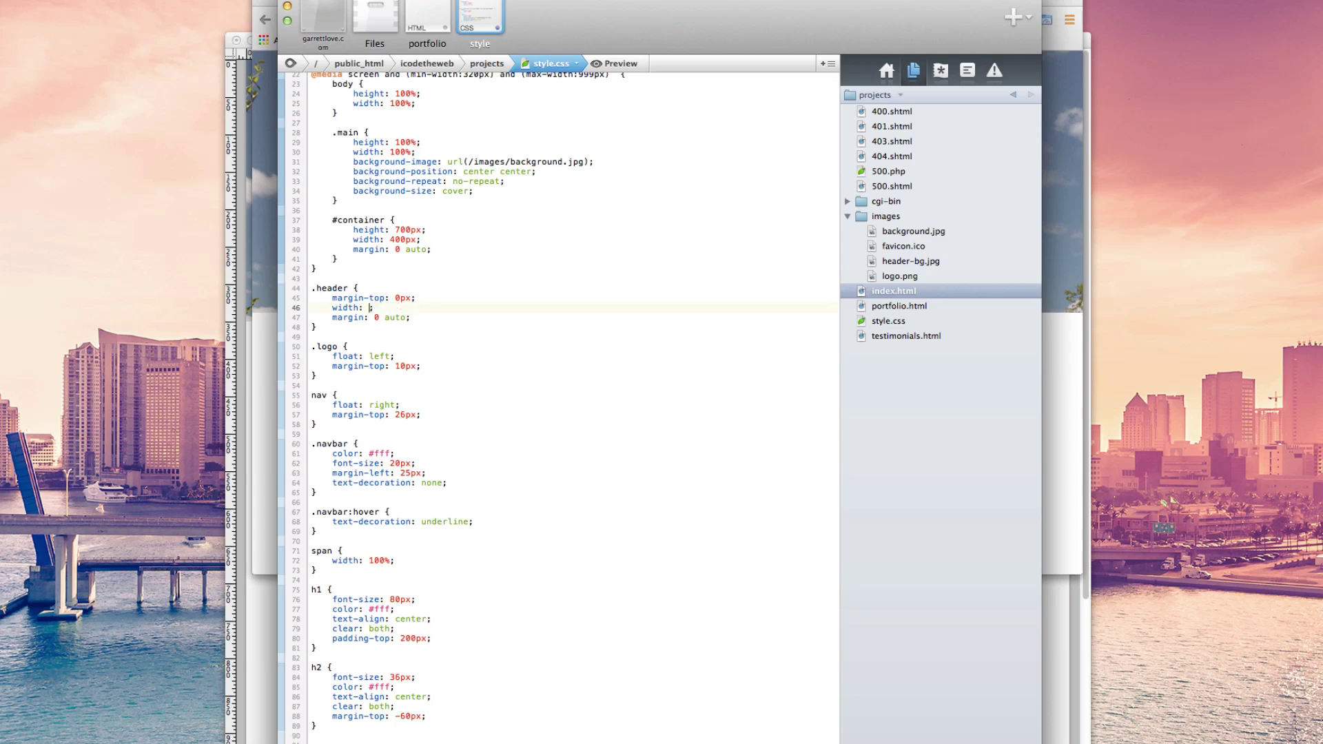
{"action": "type", "text": "100%"}
{"action": "key", "text": "BackSpace"}
{"action": "key", "text": "BackSpace"}
{"action": "key", "text": "BackSpace"}
{"action": "type", "text": "10"}
{"action": "type", "text": "00px"}
{"action": "scroll", "coordinate": [481, 351], "scroll_direction": "down", "scroll_amount": 2}
{"action": "scroll", "coordinate": [484, 348], "scroll_direction": "down", "scroll_amount": 10}
{"action": "scroll", "coordinate": [483, 349], "scroll_direction": "down", "scroll_amount": 3}
{"action": "scroll", "coordinate": [405, 307], "scroll_direction": "down", "scroll_amount": 2}
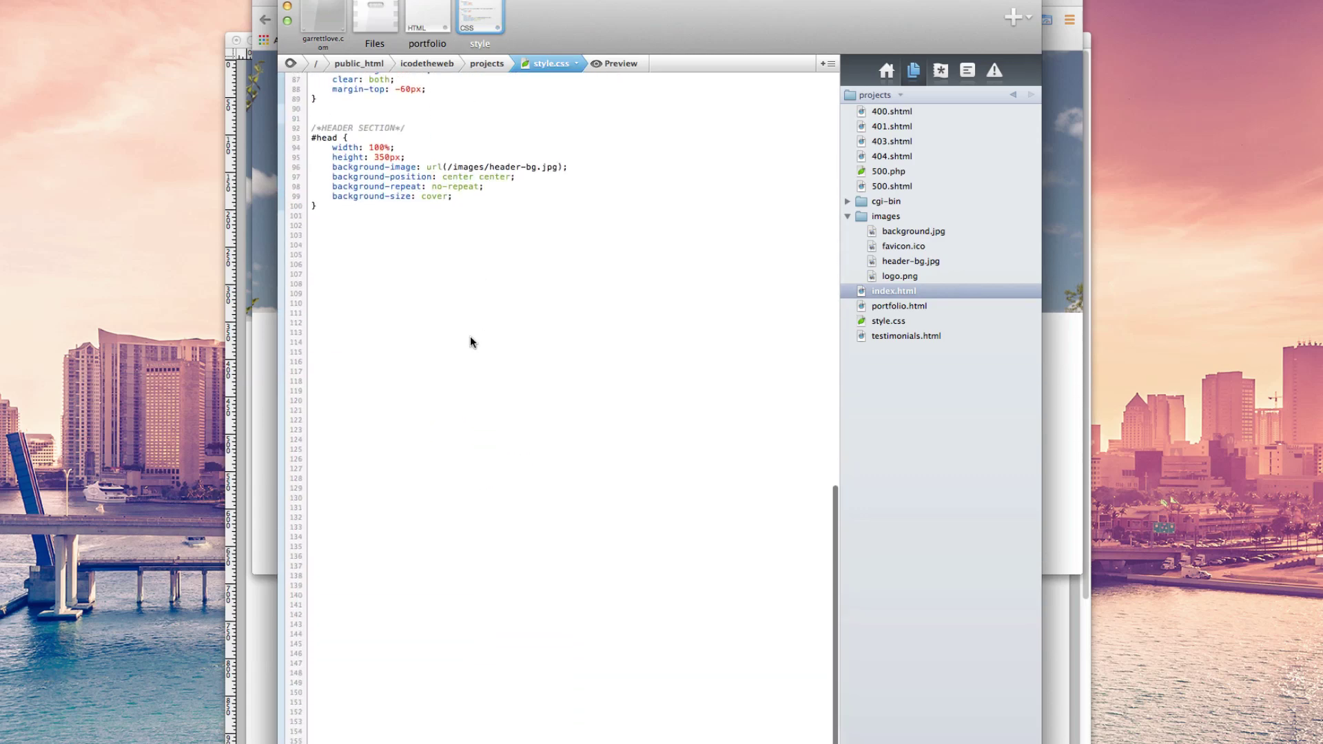
{"action": "left_click", "coordinate": [268, 228]}
{"action": "key", "text": "super+r"}
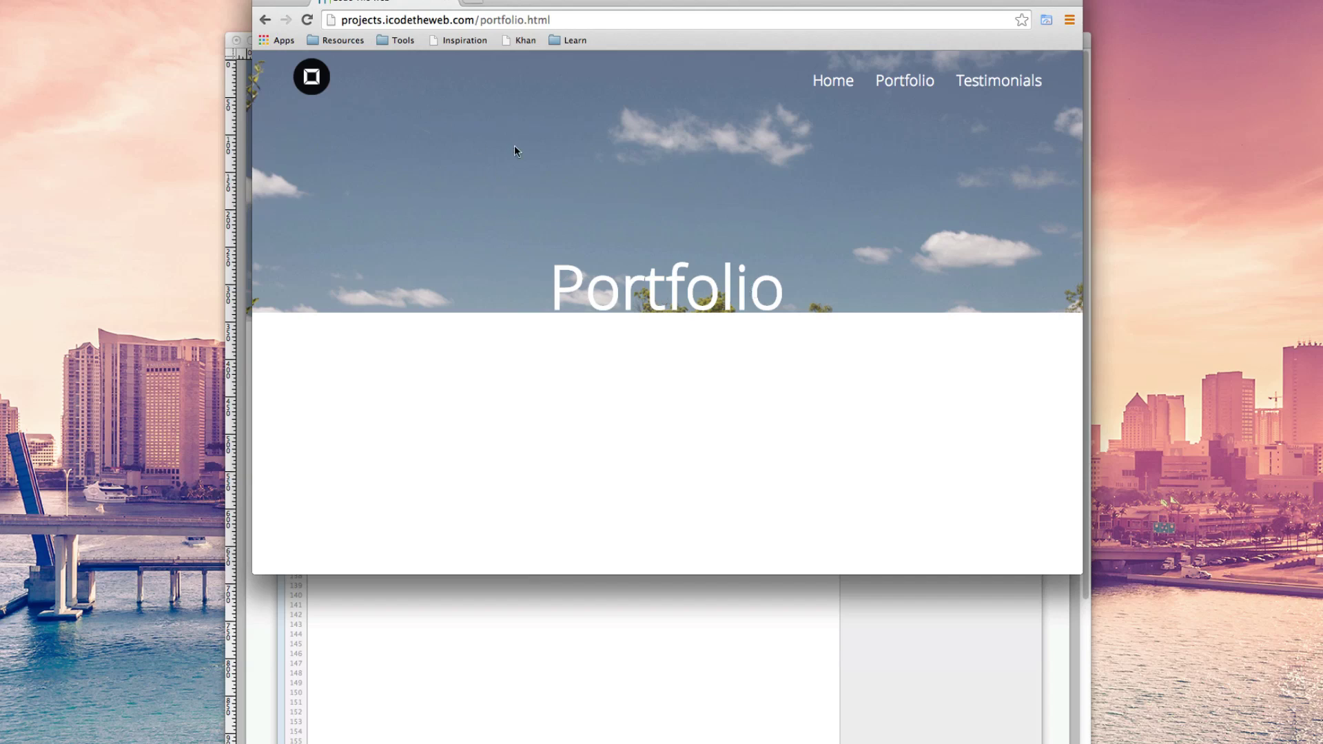
{"action": "left_click", "coordinate": [822, 81]}
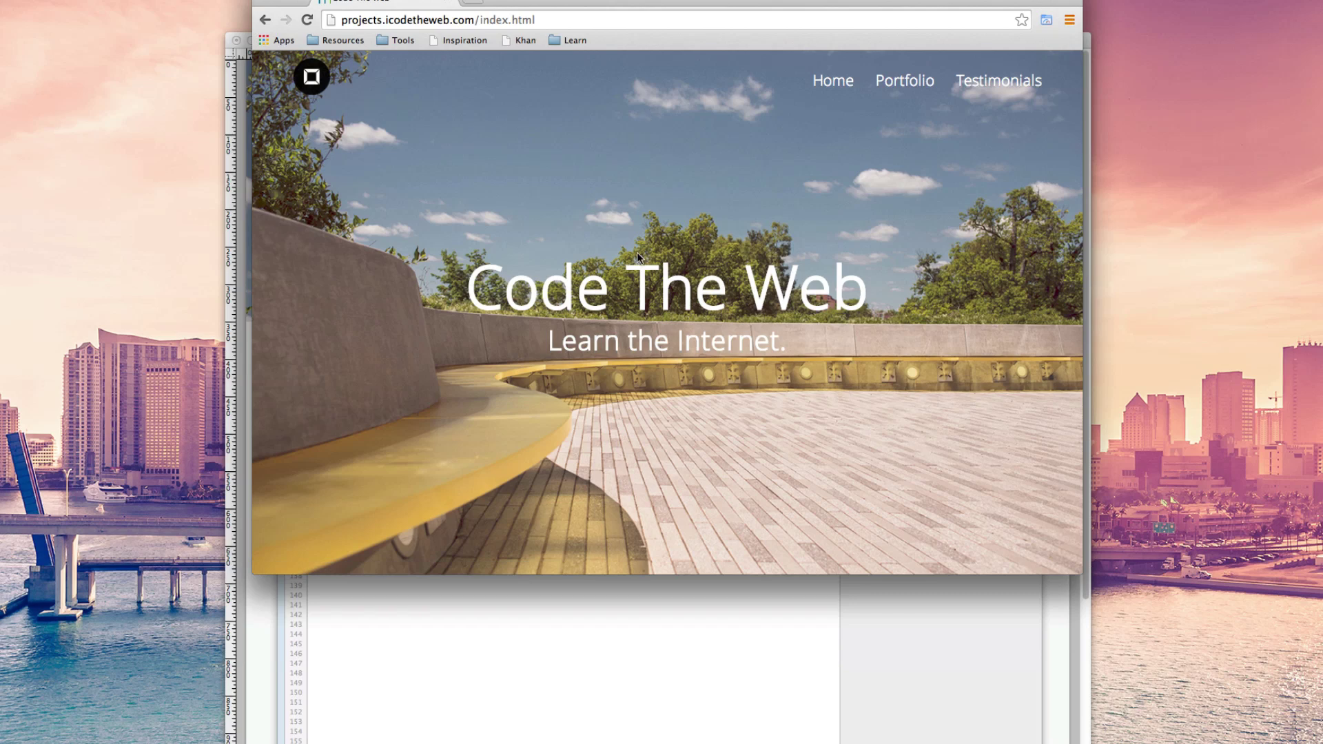
{"action": "left_click", "coordinate": [888, 79]}
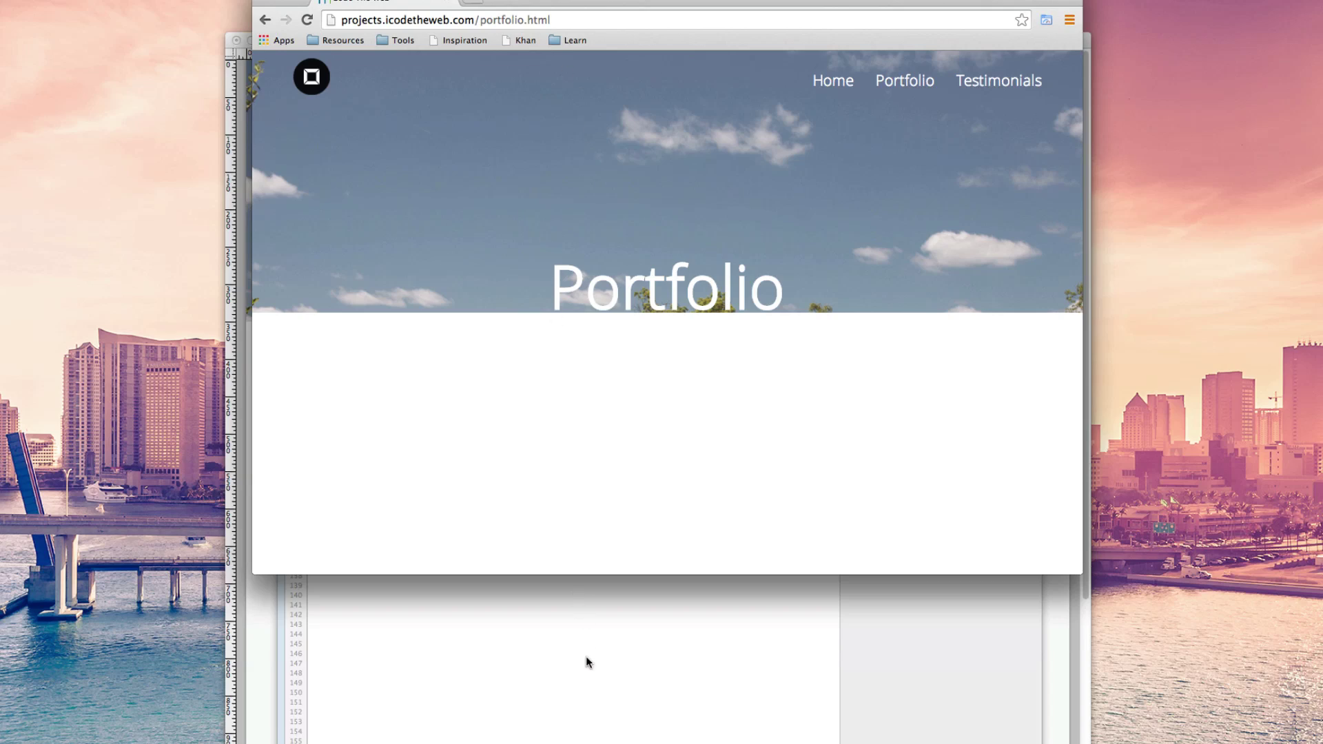
{"action": "left_click", "coordinate": [827, 83]}
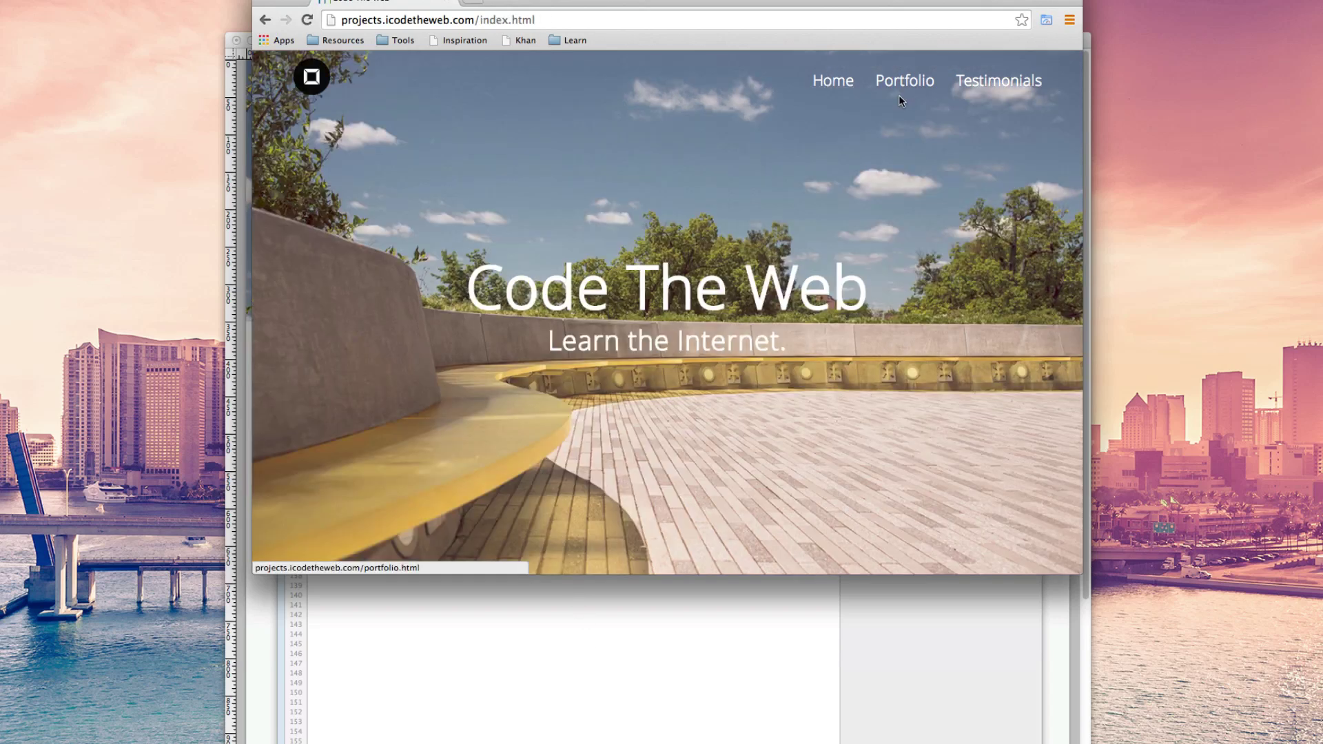
{"action": "left_click", "coordinate": [904, 81]}
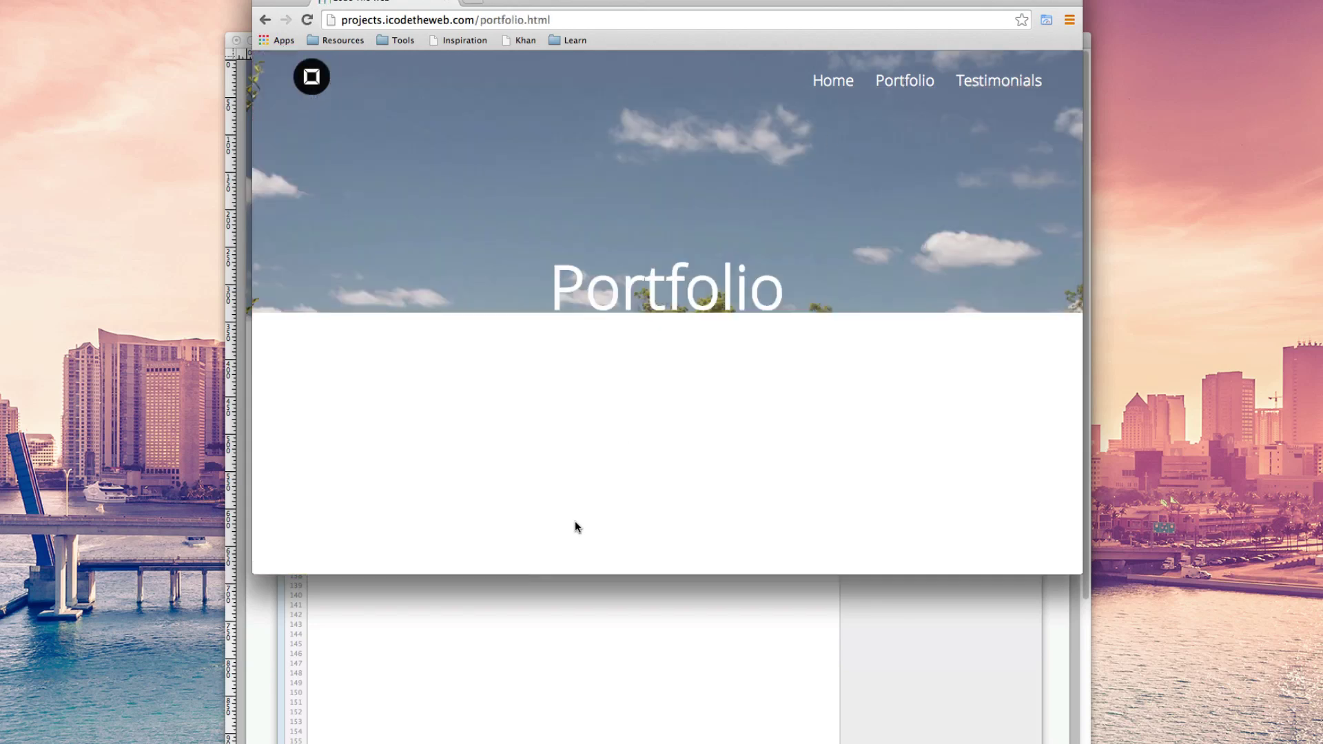
- Add class="port" to the Portfolio <h1> in portfolio.html using autocomplete
{"action": "left_click", "coordinate": [591, 674]}
{"action": "left_click", "coordinate": [430, 25]}
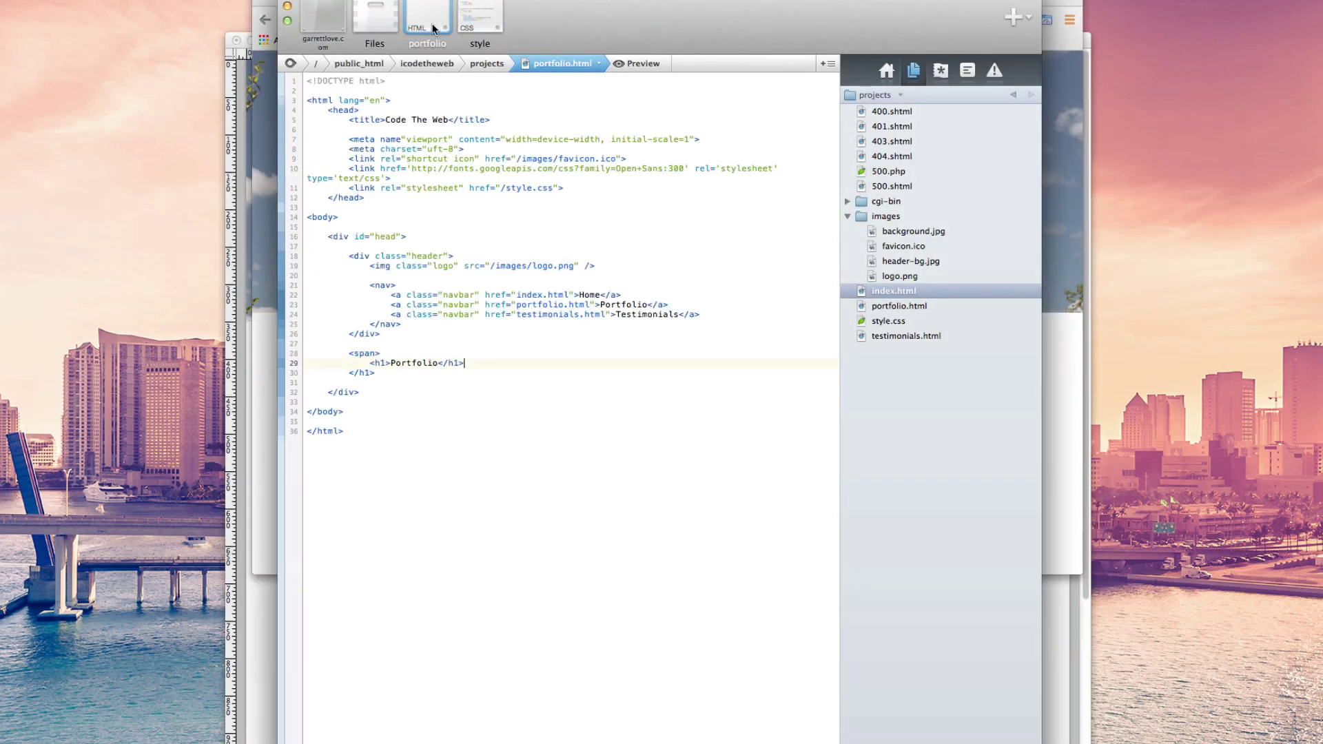
{"action": "left_click", "coordinate": [384, 363]}
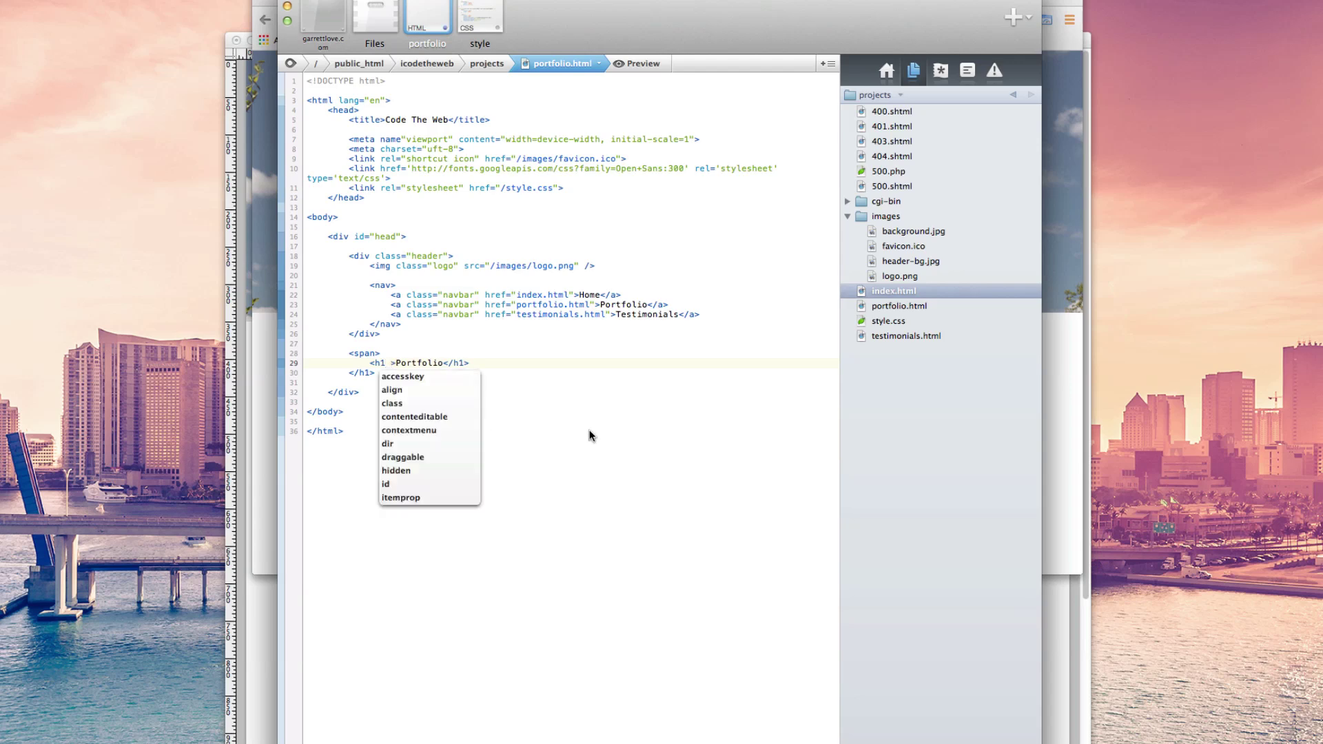
{"action": "type", "text": "cla"}
{"action": "key", "text": "Return"}
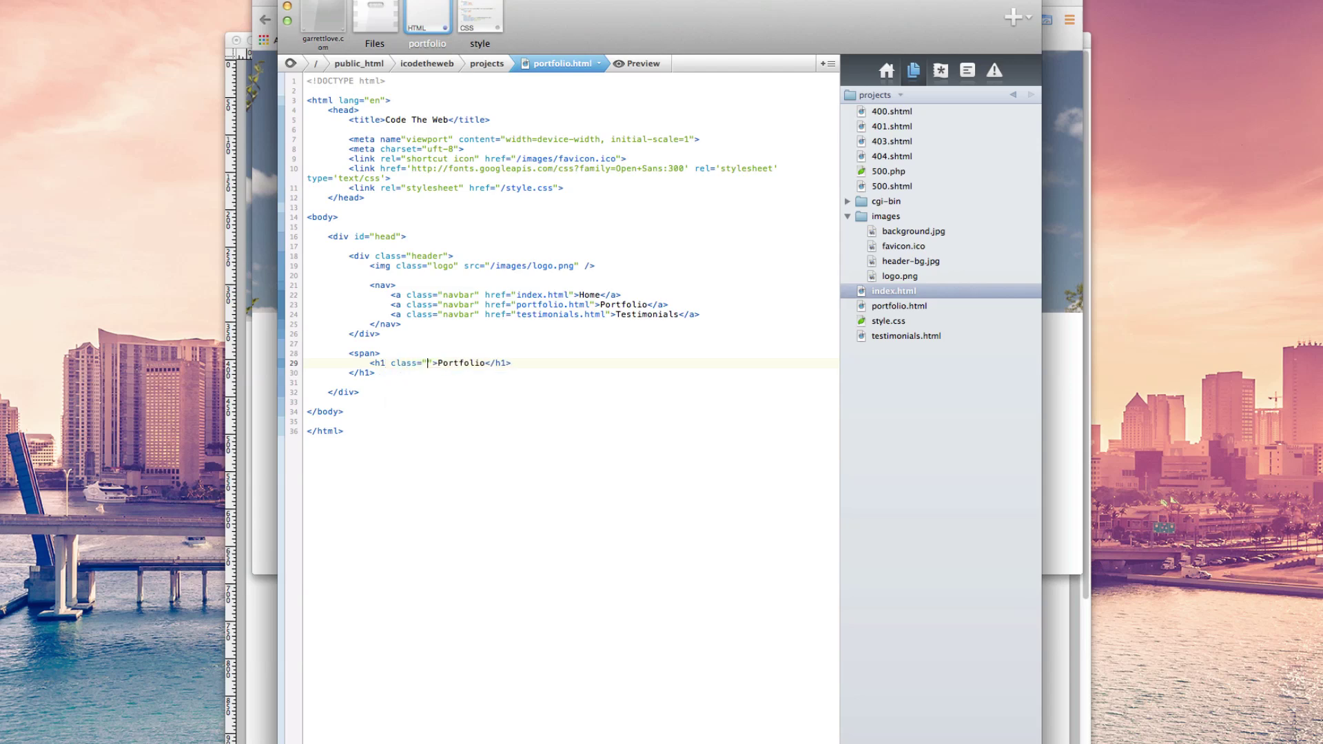
{"action": "type", "text": "port"}
- Add a .port rule with margin-top: 150px below #head, then reload Chrome to preview
{"action": "left_click", "coordinate": [492, 16]}
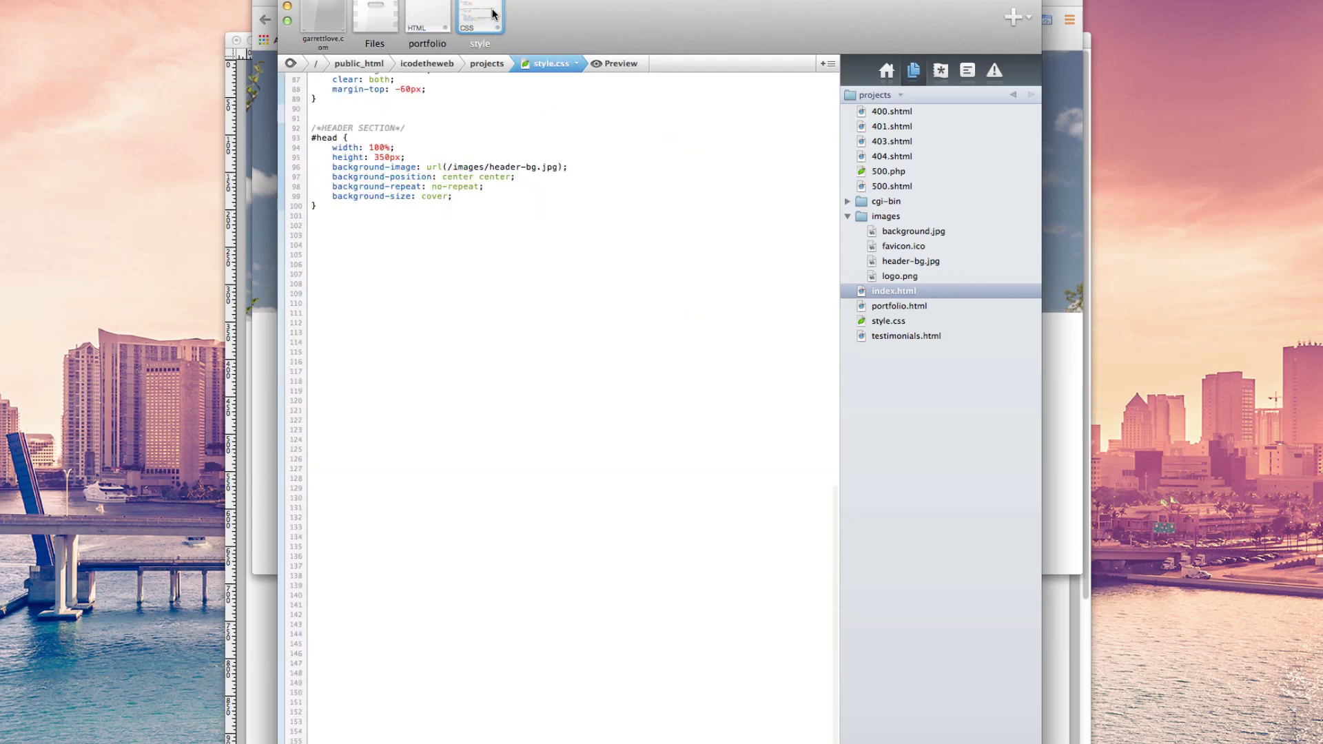
{"action": "left_click", "coordinate": [396, 210]}
{"action": "key", "text": "Return"}
{"action": "key", "text": "Return"}
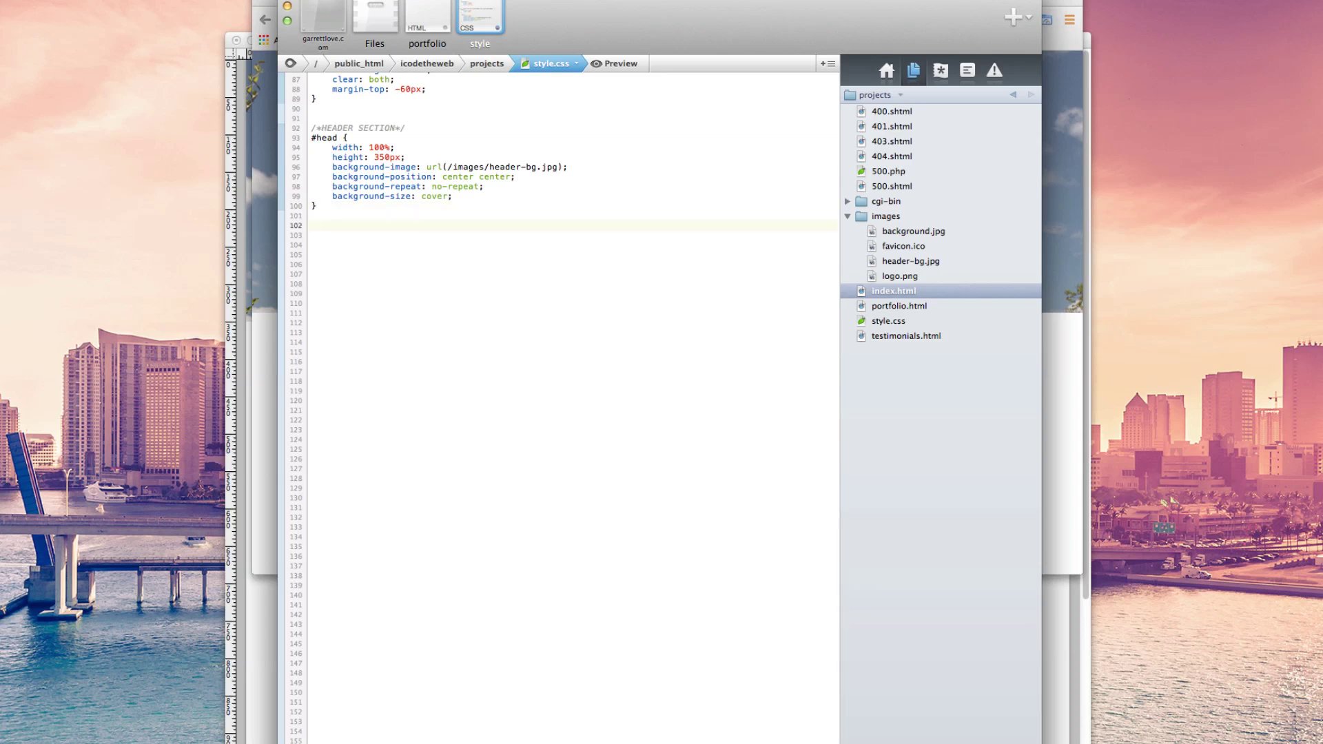
{"action": "type", "text": ".port {"}
{"action": "key", "text": "Return"}
{"action": "type", "text": "height"}
{"action": "key", "text": "BackSpace"}
{"action": "key", "text": "BackSpace"}
{"action": "key", "text": "BackSpace"}
{"action": "key", "text": "BackSpace"}
{"action": "key", "text": "BackSpace"}
{"action": "type", "text": "margin"}
{"action": "key", "text": "Down"}
{"action": "key", "text": "Down"}
{"action": "key", "text": "Down"}
{"action": "key", "text": "Down"}
{"action": "key", "text": "Return"}
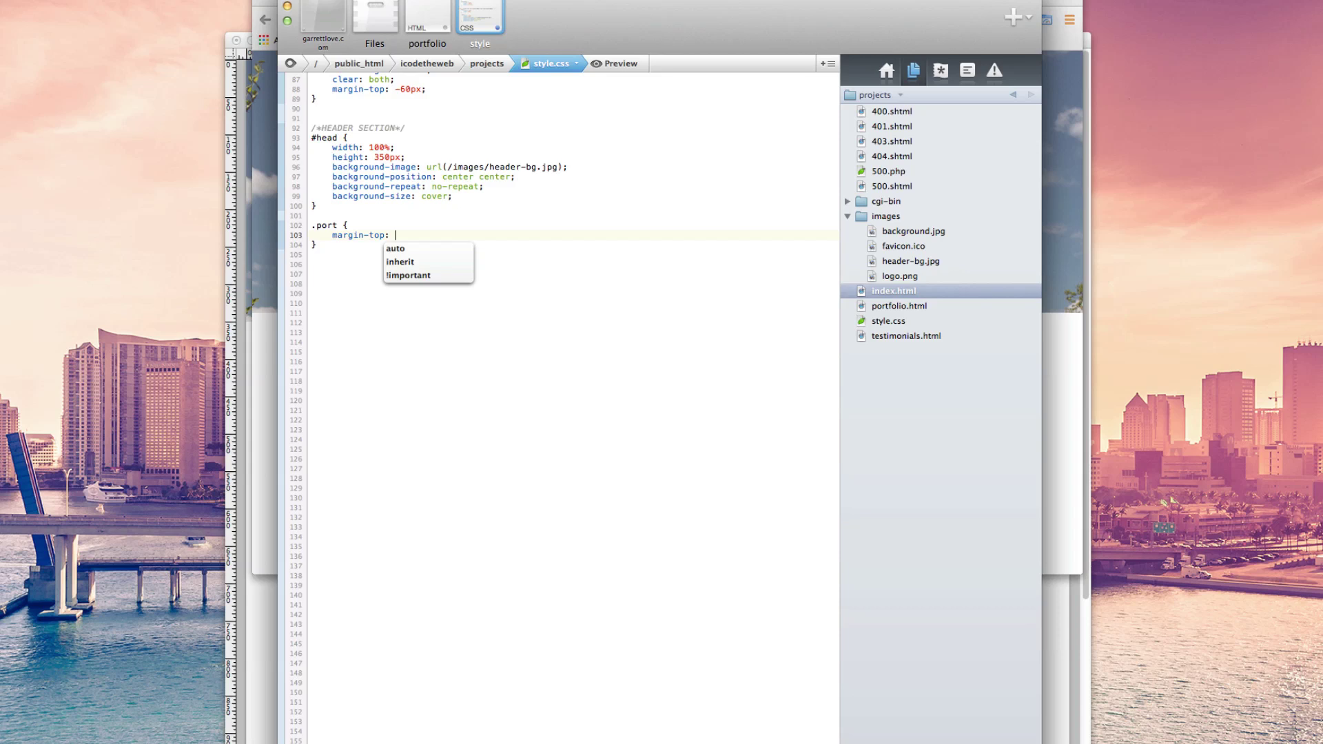
{"action": "type", "text": "150"}
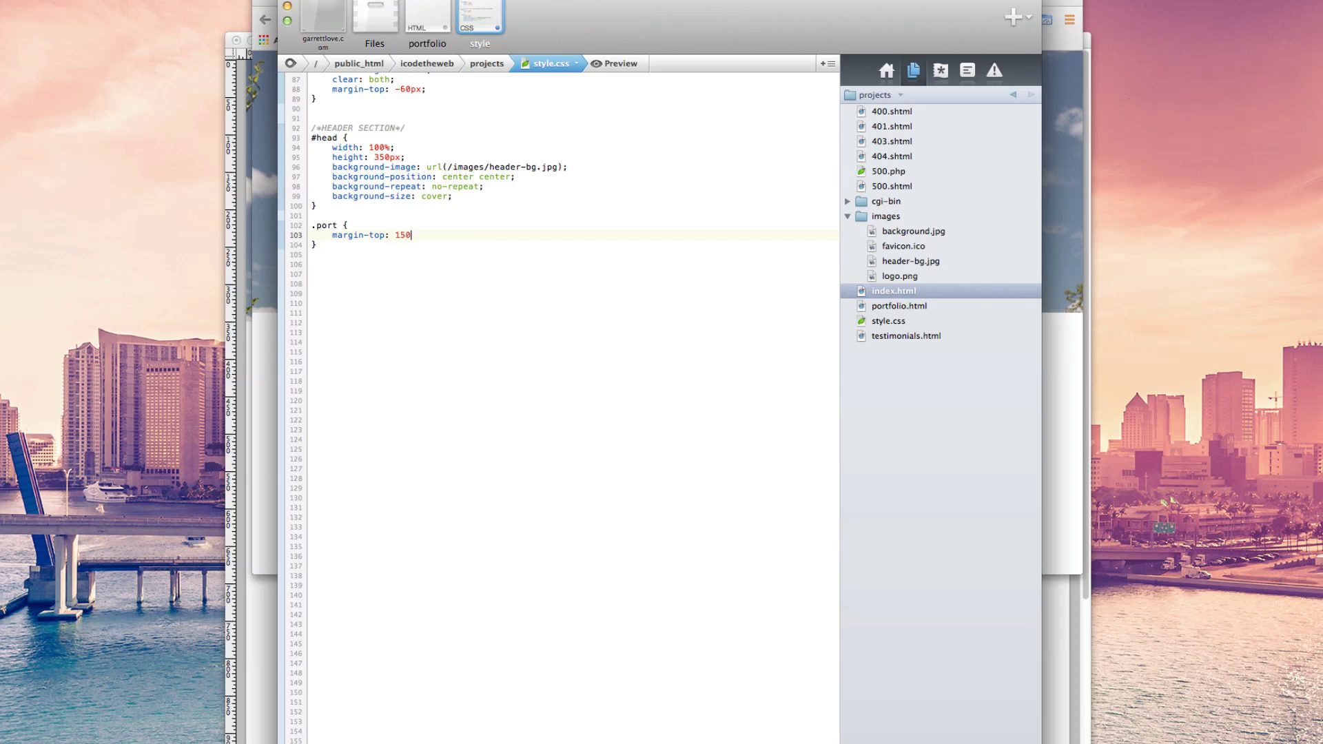
{"action": "type", "text": "px;"}
{"action": "left_click", "coordinate": [268, 185]}
{"action": "key", "text": "super+r"}
- Change the .port property from margin-top to padding-top and reload Chrome to preview
{"action": "key", "text": "super+Tab"}
{"action": "double_click", "coordinate": [346, 235]}
{"action": "type", "text": "padding"}
{"action": "key", "text": "BackSpace"}
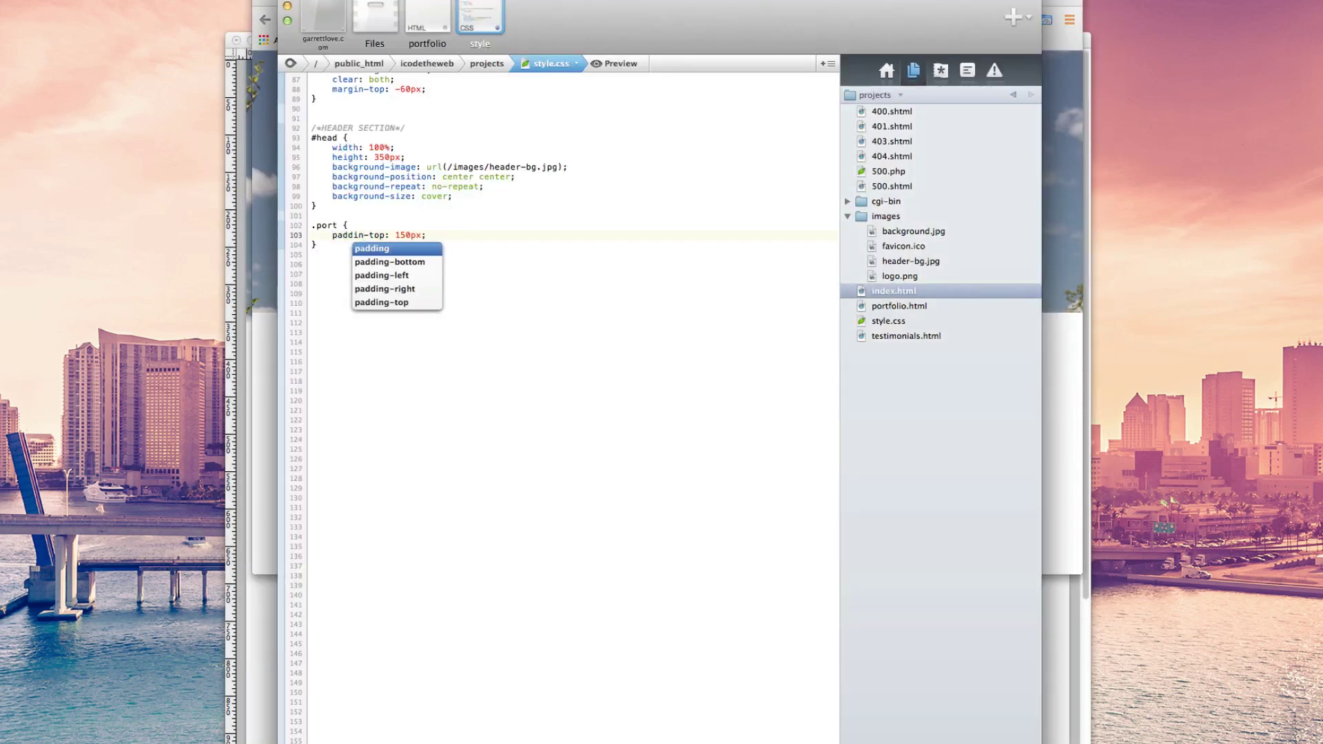
{"action": "type", "text": "g"}
{"action": "left_click", "coordinate": [268, 196]}
{"action": "key", "text": "super+r"}
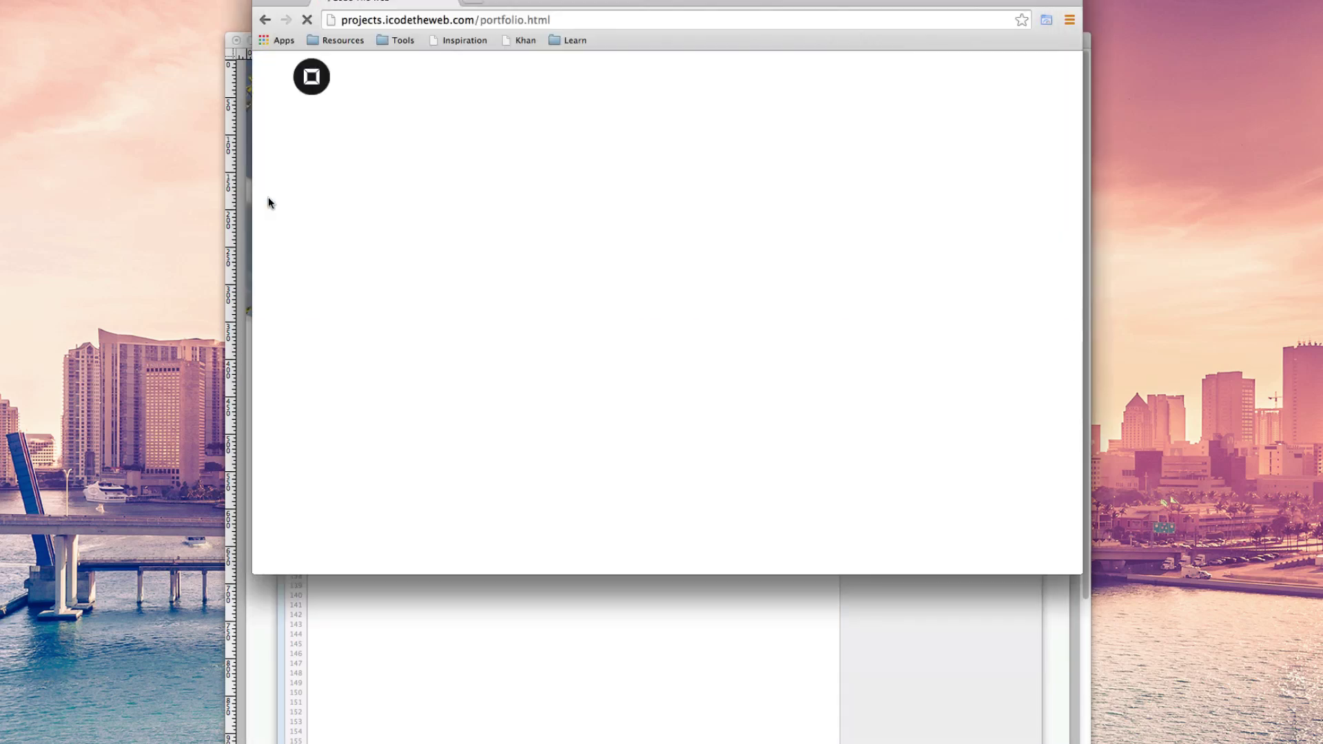
- Trim the padding-top value to 75px and check the Portfolio header in Chrome
{"action": "key", "text": "super+Tab"}
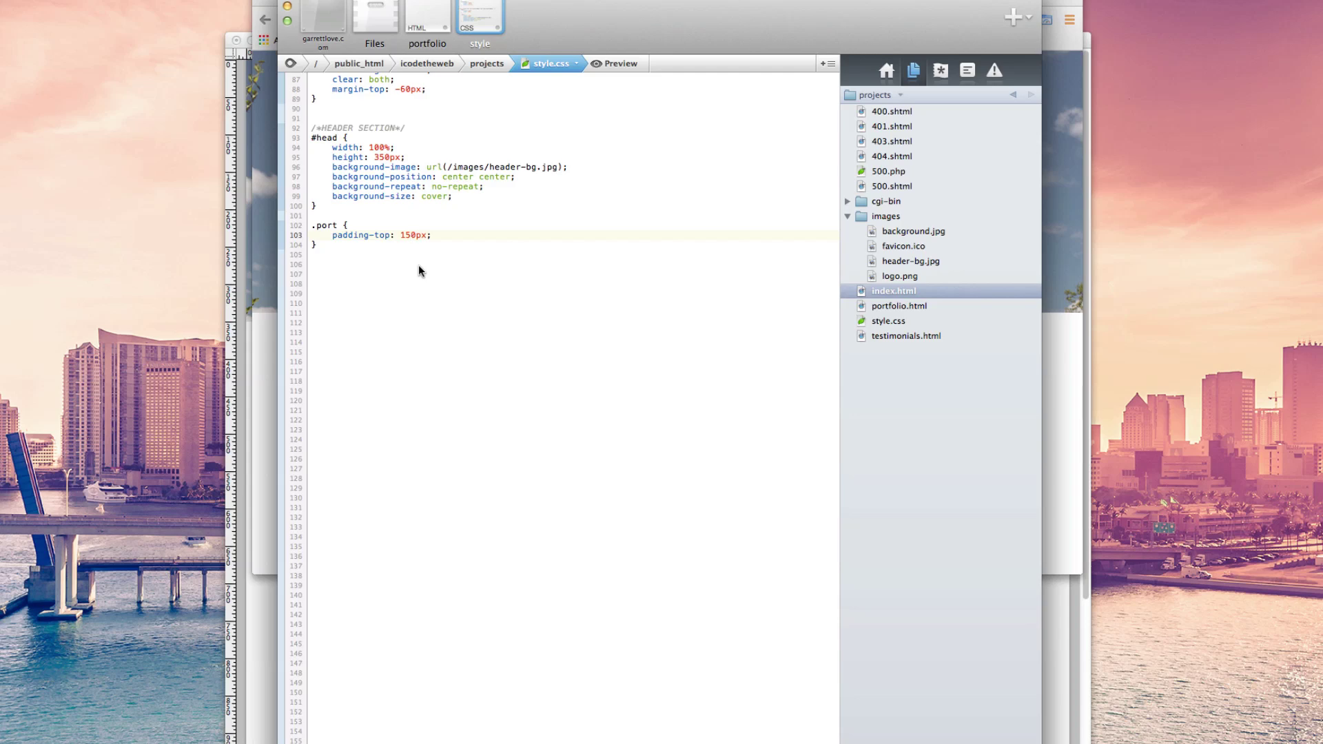
{"action": "key", "text": "BackSpace"}
{"action": "type", "text": "0"}
{"action": "left_click", "coordinate": [272, 203]}
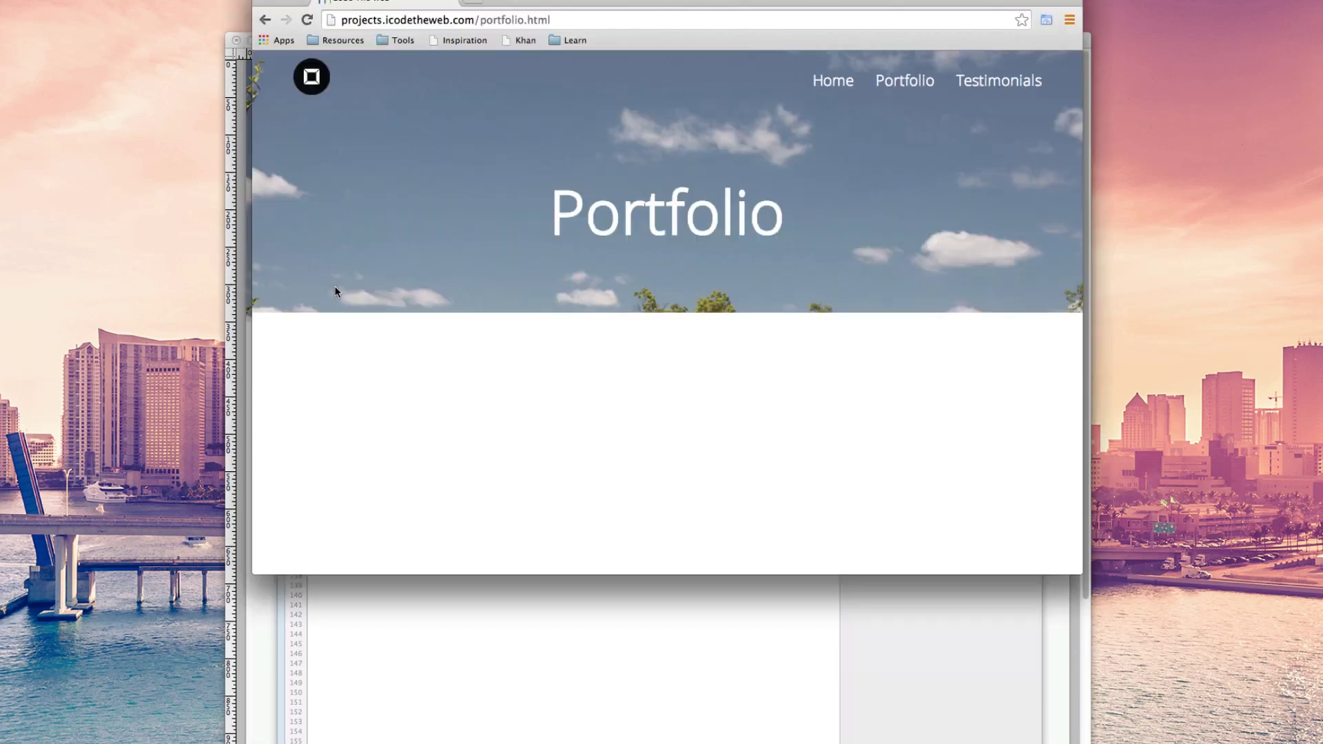
{"action": "key", "text": "super+Tab"}
{"action": "key", "text": "BackSpace"}
{"action": "key", "text": "BackSpace"}
{"action": "type", "text": "75"}
{"action": "key", "text": "BackSpace"}
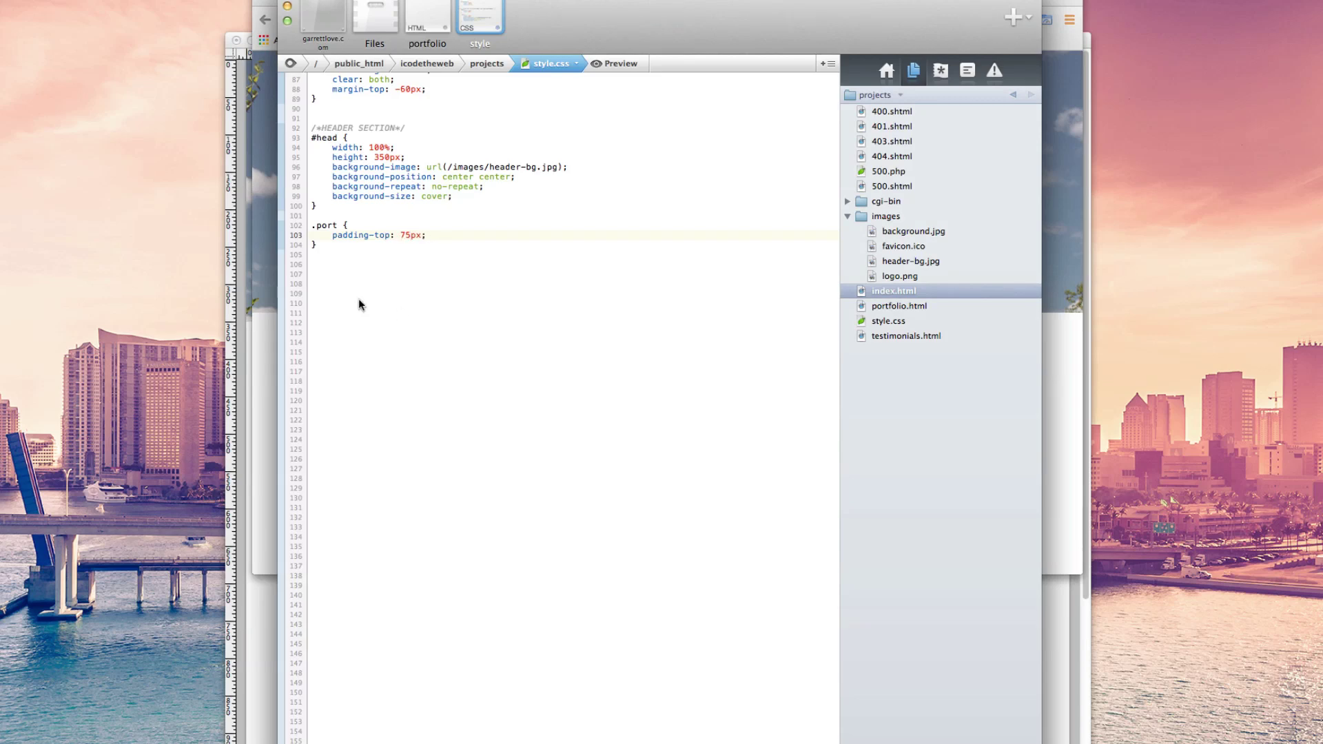
{"action": "left_click", "coordinate": [268, 237]}
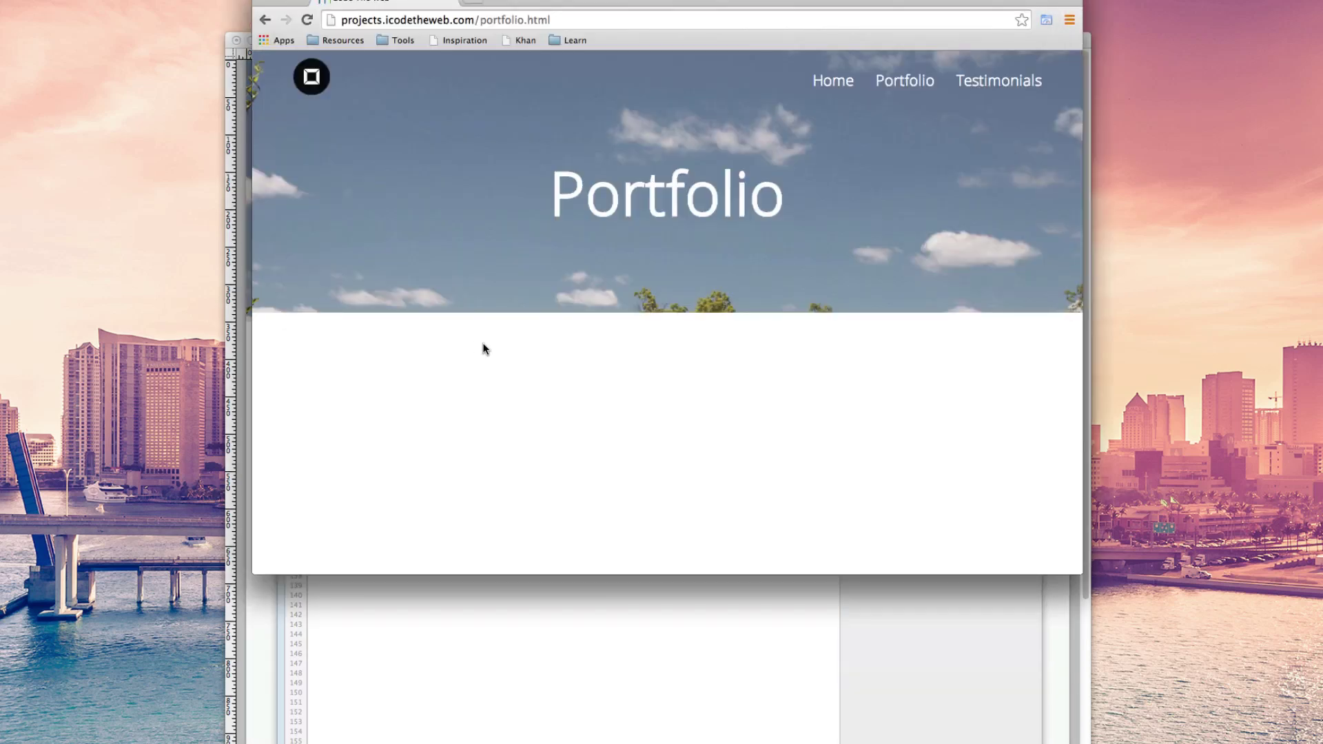